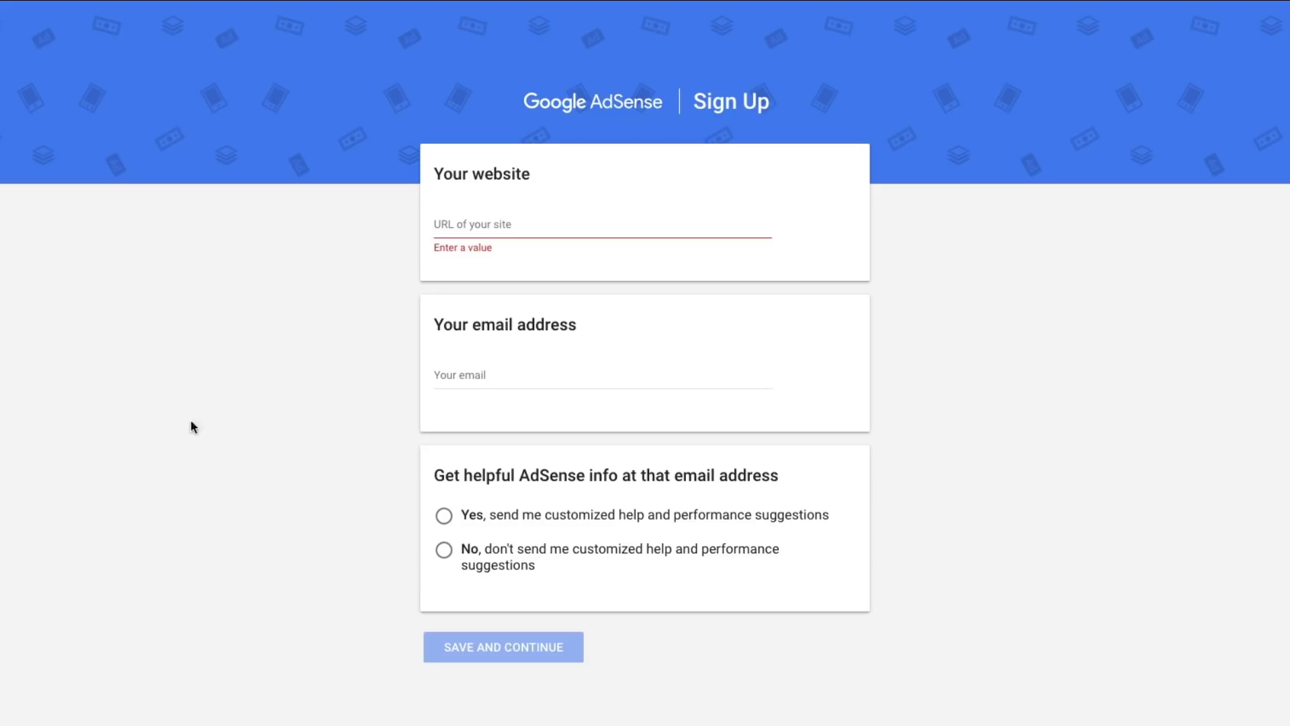
# - Enter the website's URL in the site field
pyautogui.press('Tab')
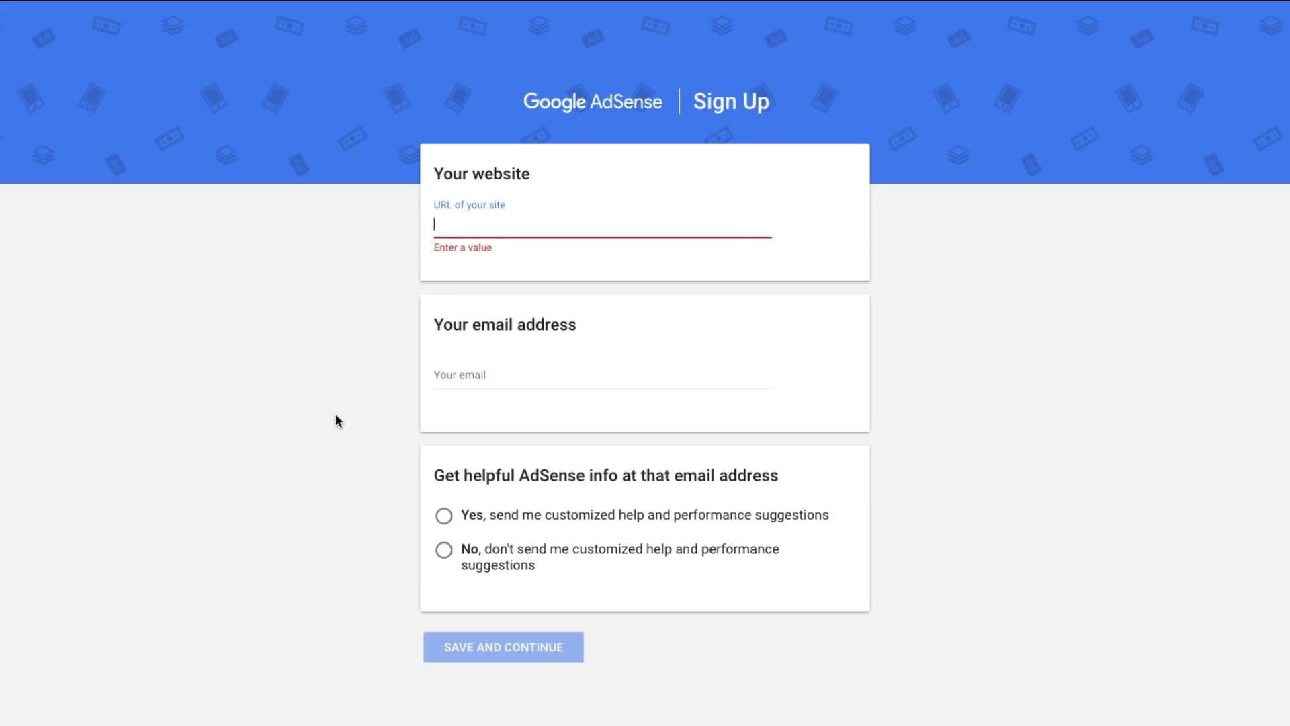
pyautogui.write('www.dustyporter.com')
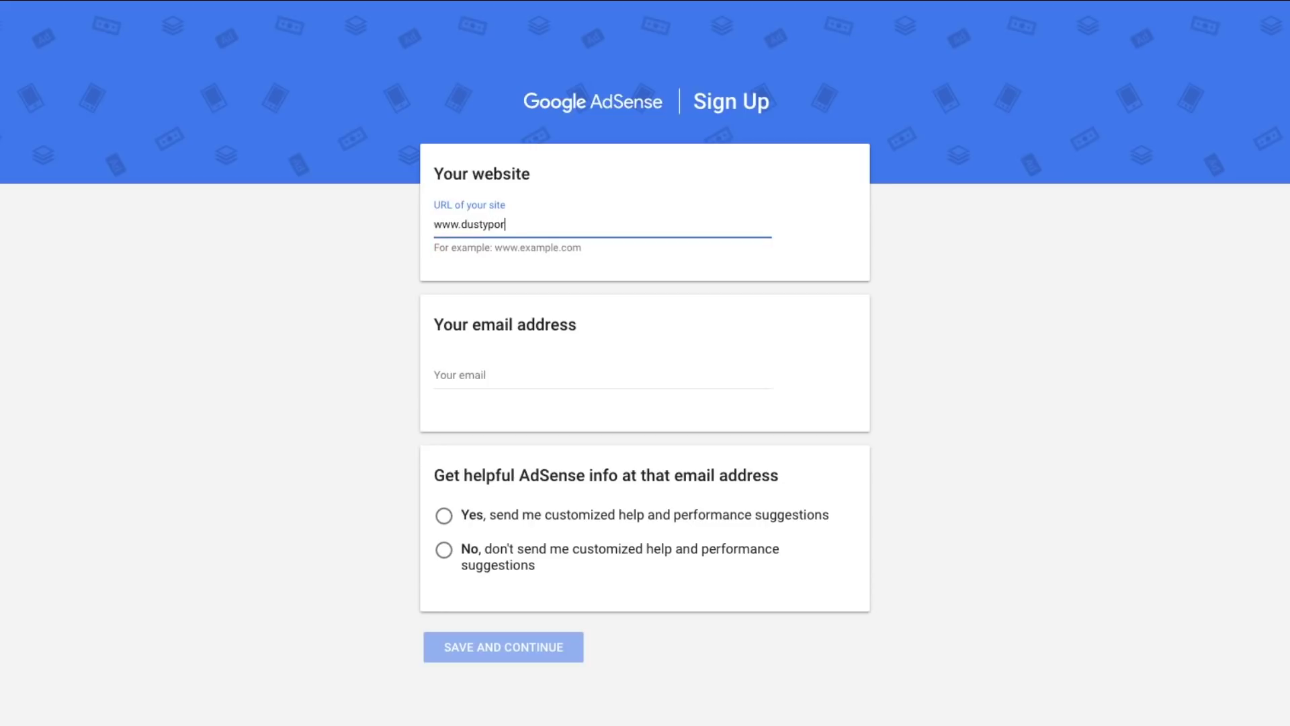
pyautogui.press('Tab')
pyautogui.press('Tab')
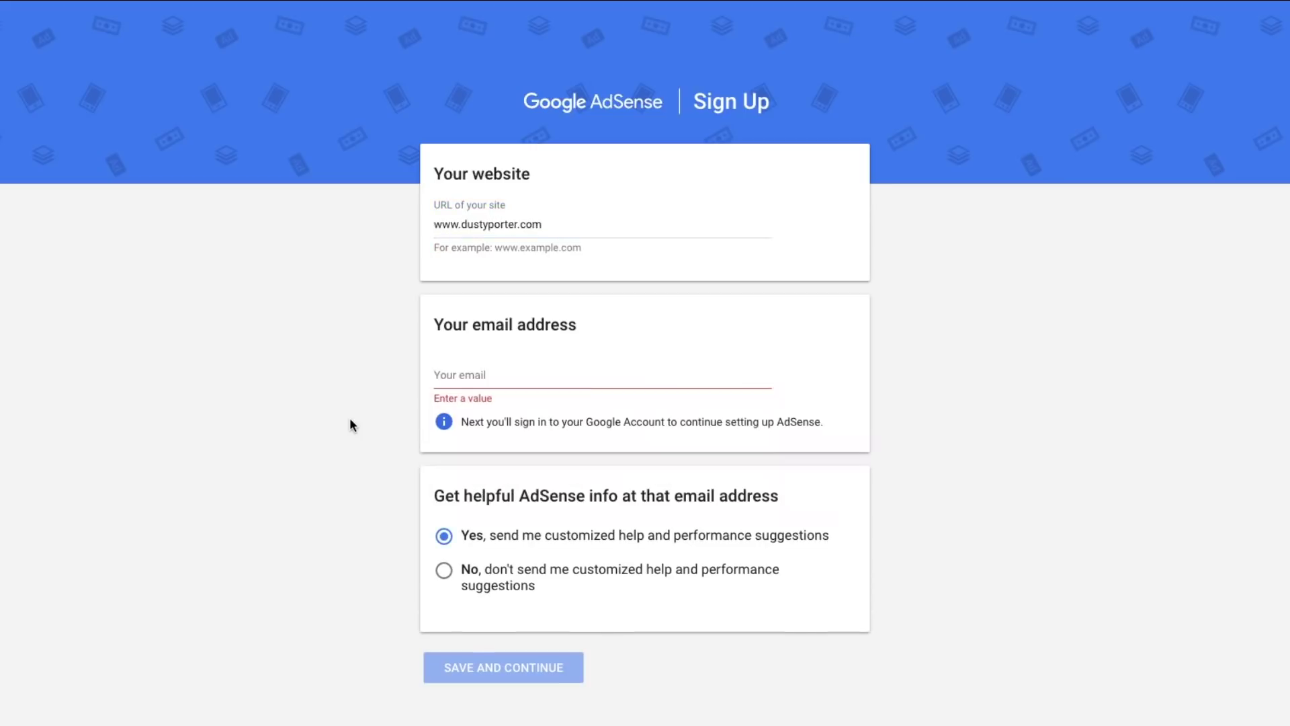
# - Fill in the account email from the saved suggestion and submit the sign-up details
pyautogui.click(430, 380)
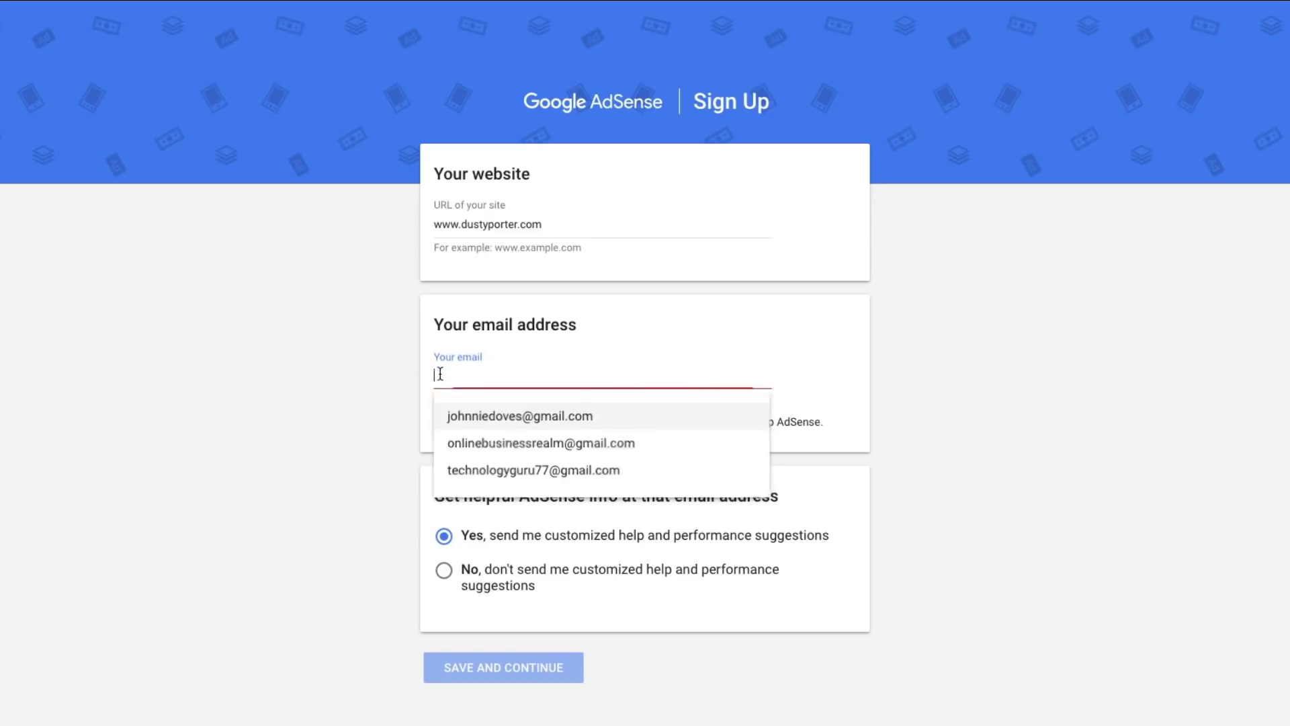
pyautogui.write('onl')
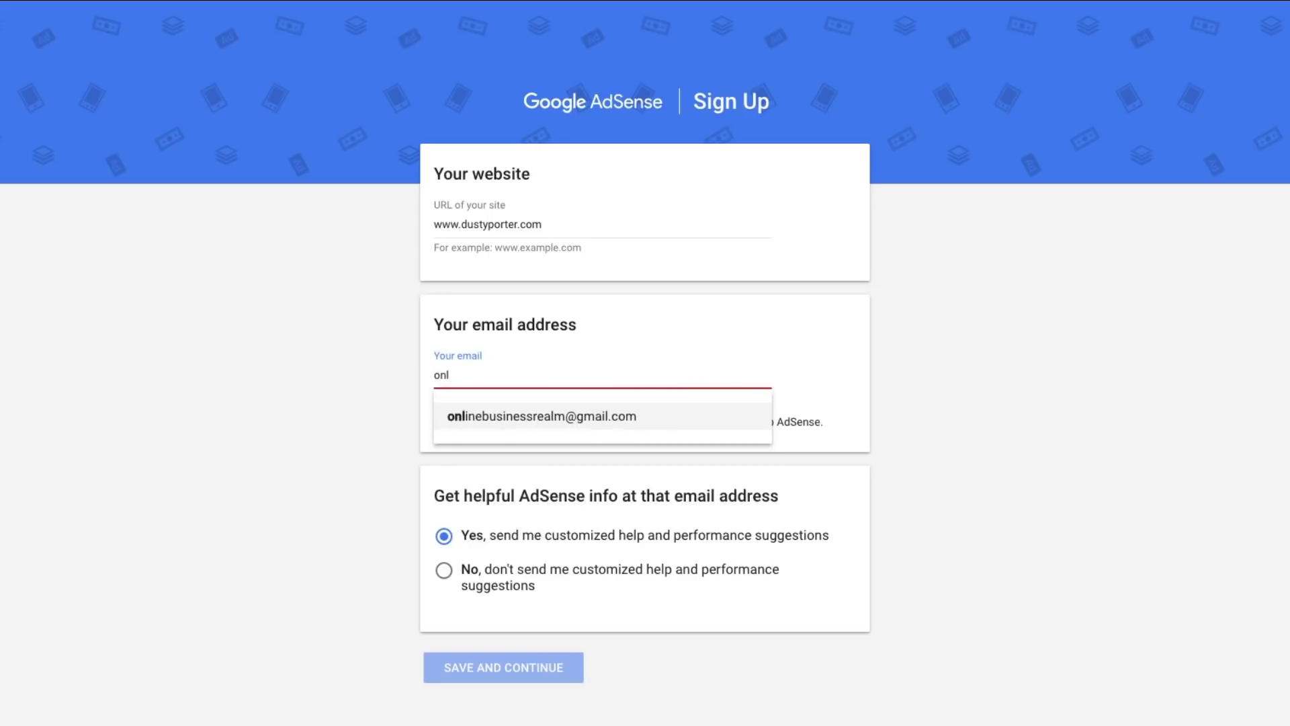
pyautogui.click(476, 416)
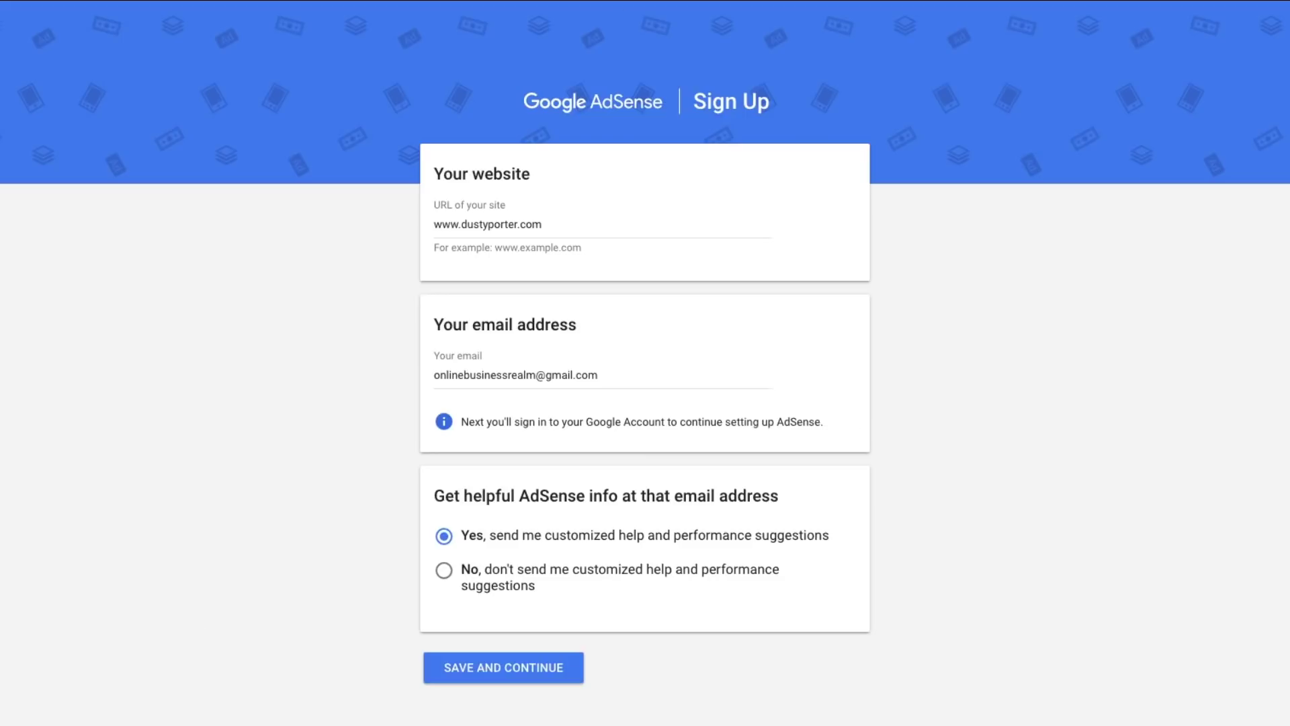
pyautogui.click(466, 672)
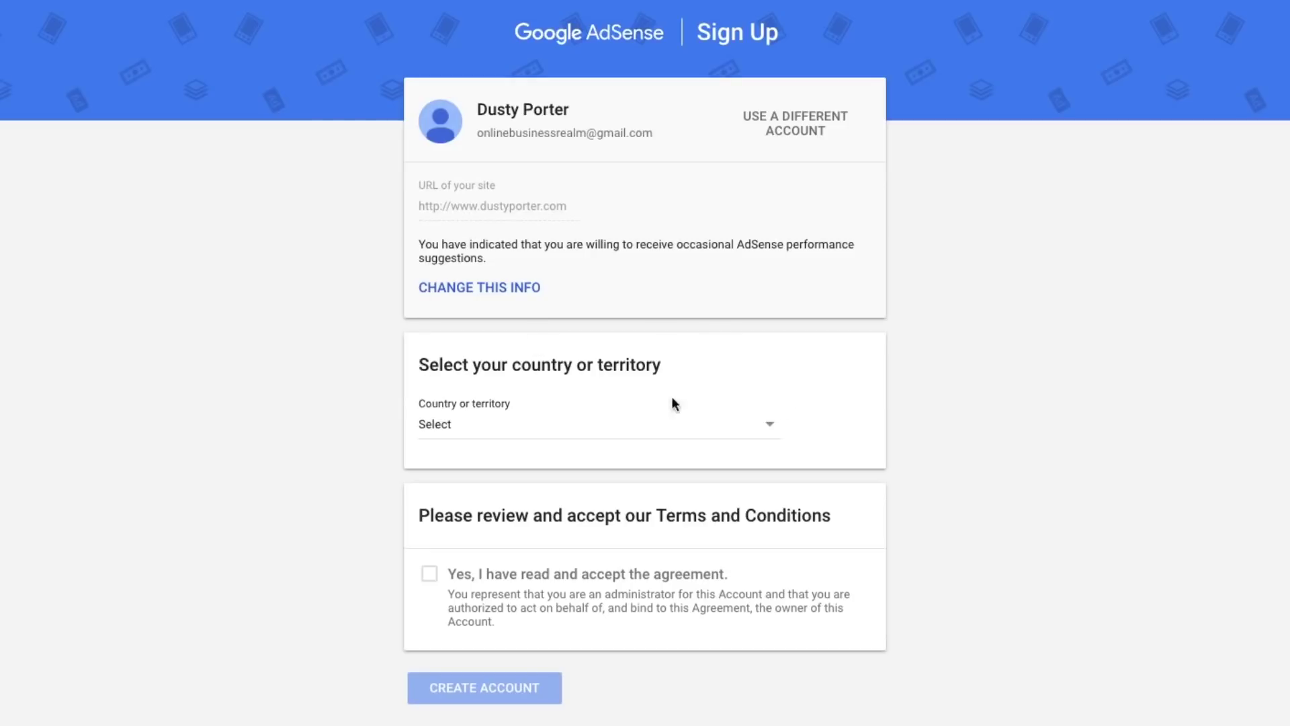
# - Set the account country to United States
pyautogui.click(766, 415)
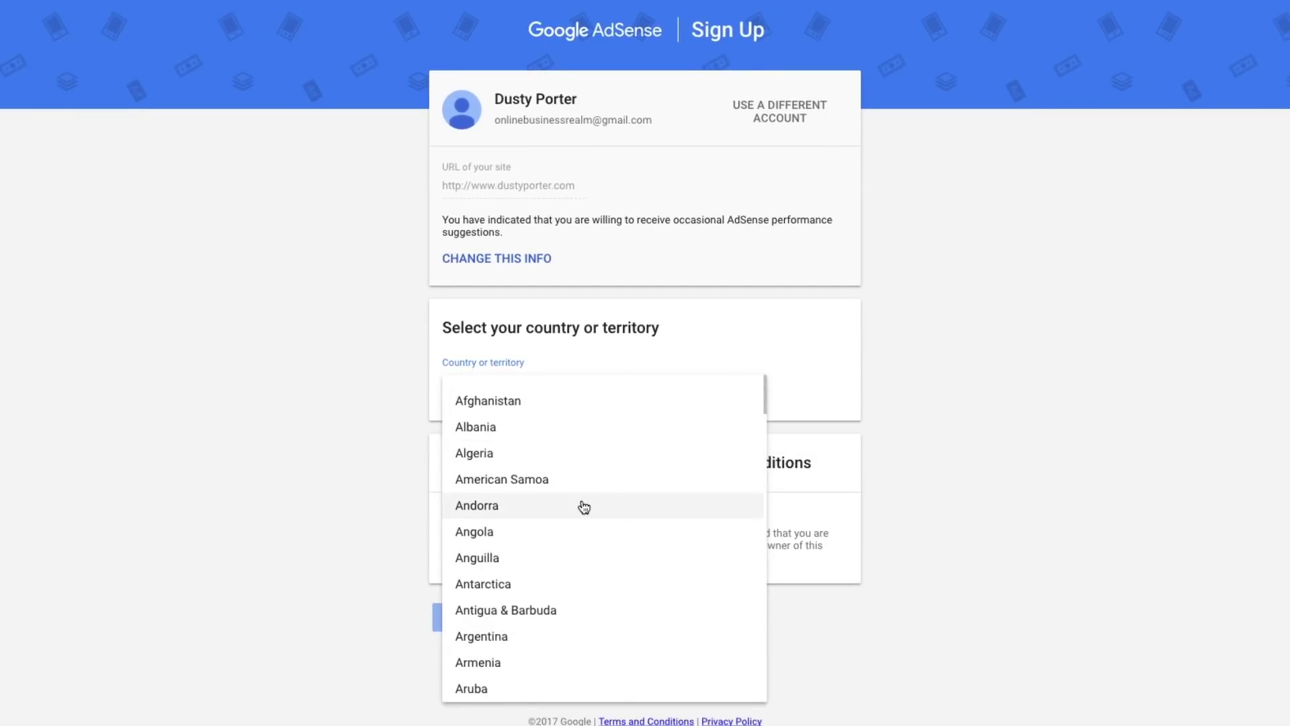
pyautogui.write('un')
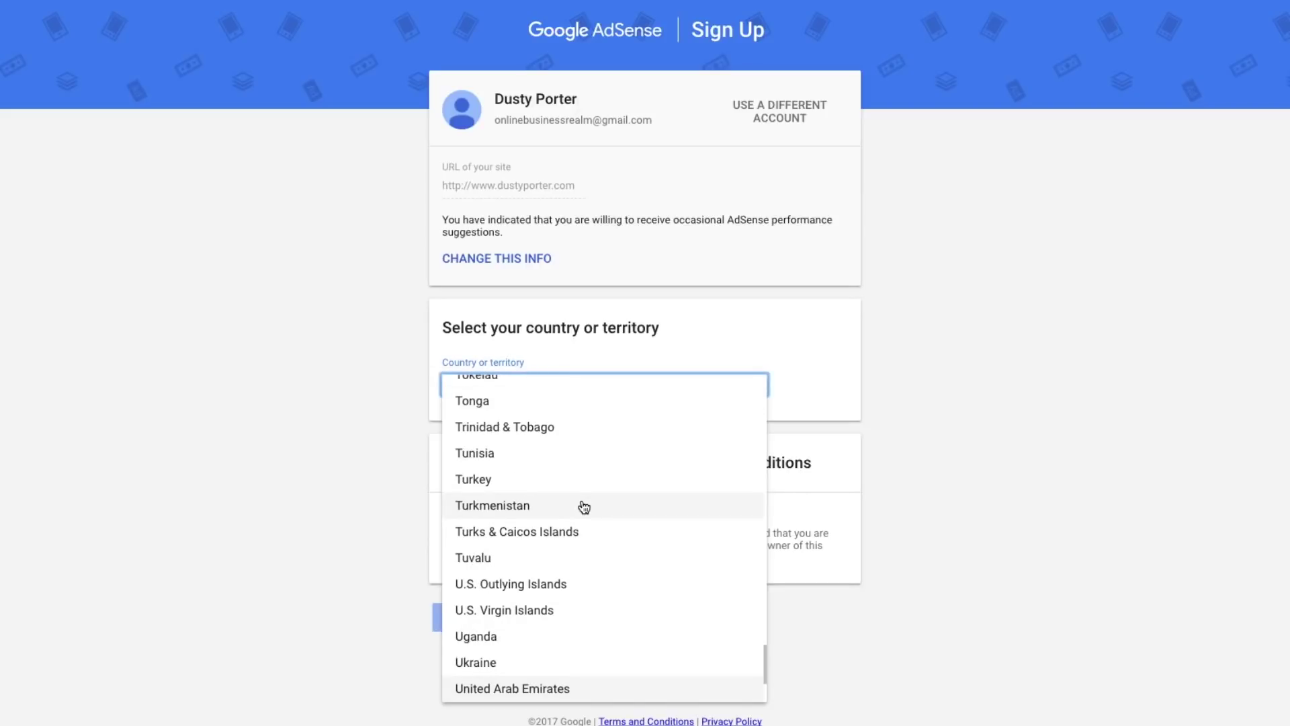
pyautogui.scroll(-2, 574, 564)
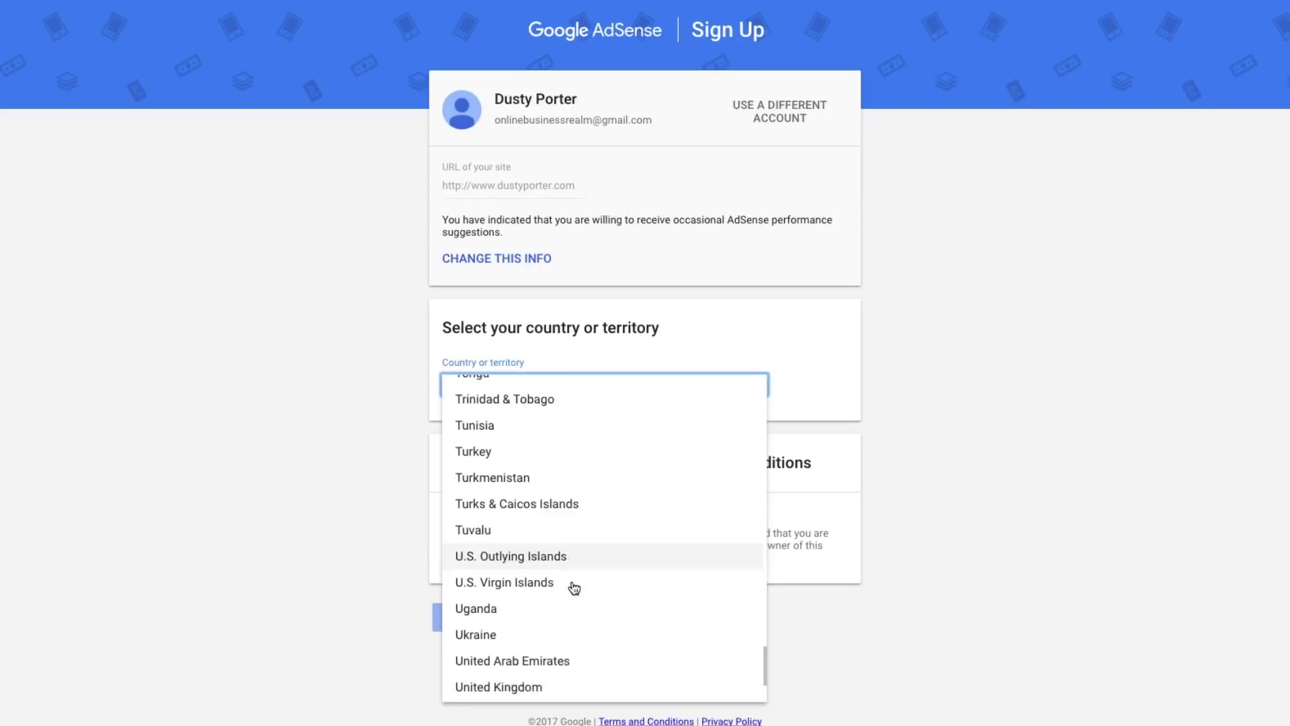
pyautogui.click(524, 664)
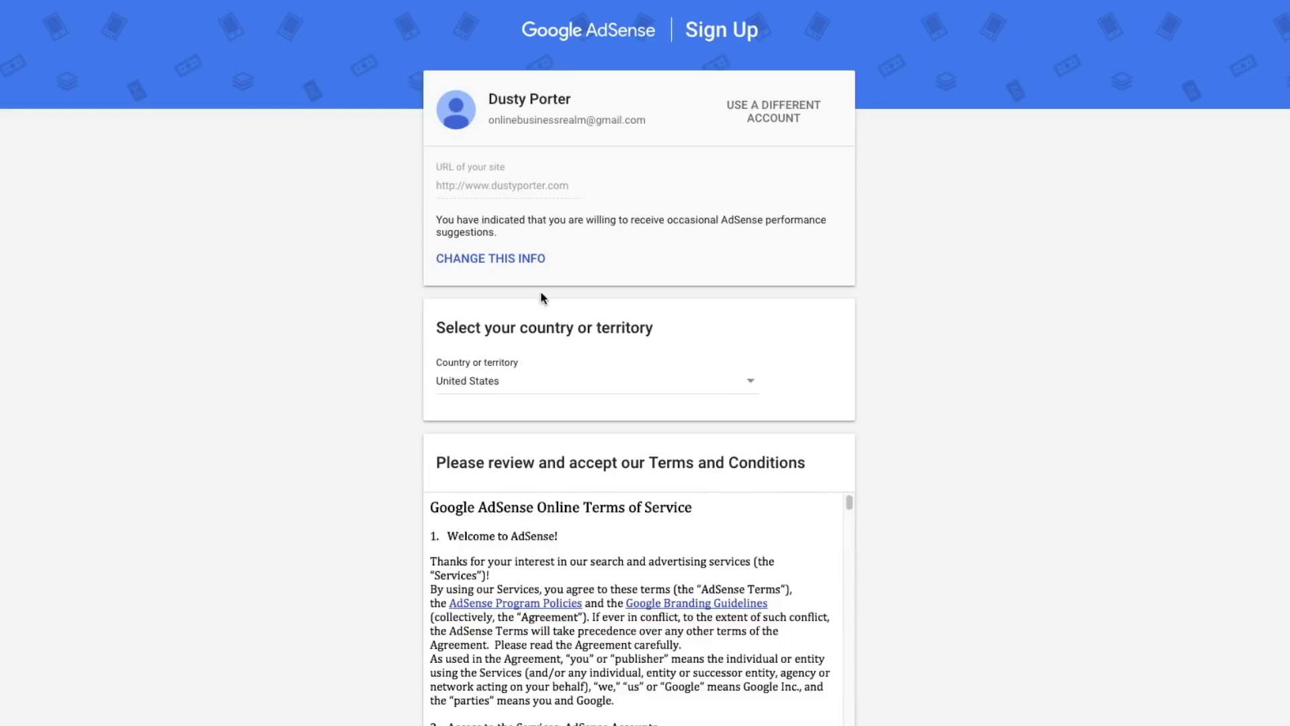
# - Accept the terms and conditions and create the AdSense account
pyautogui.scroll(-3, 329, 464)
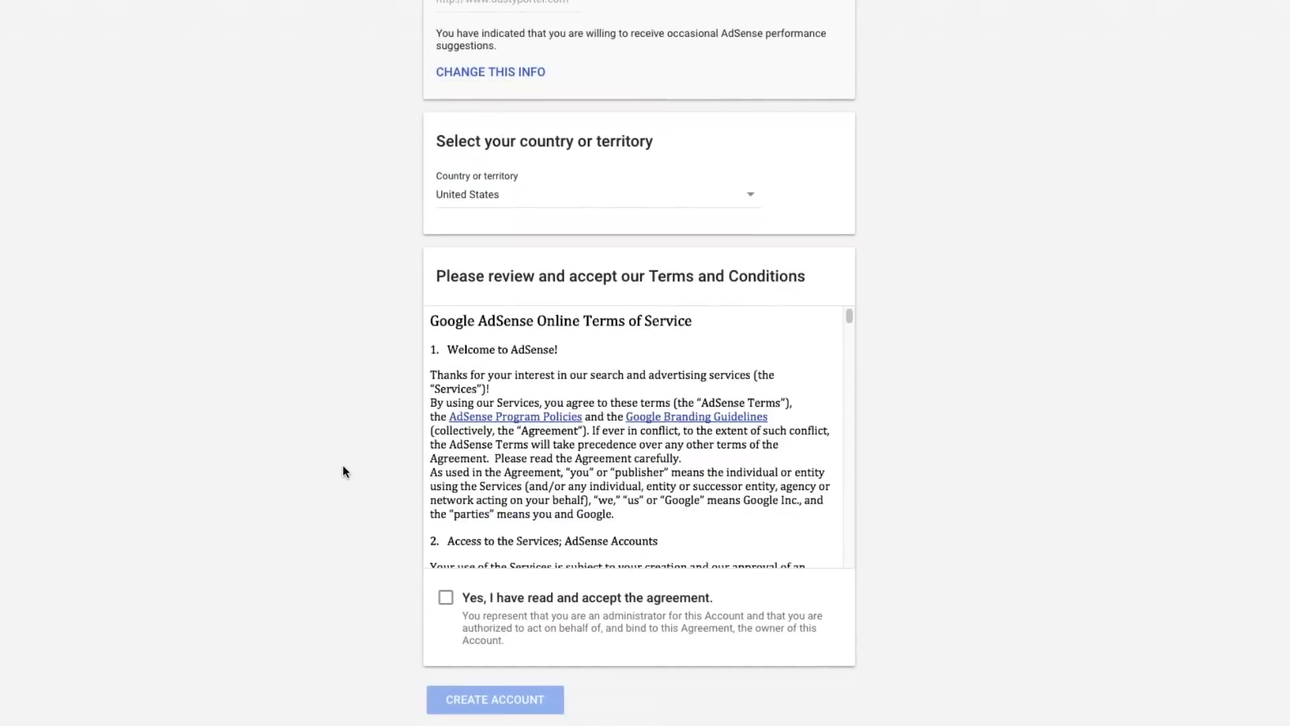
pyautogui.click(447, 597)
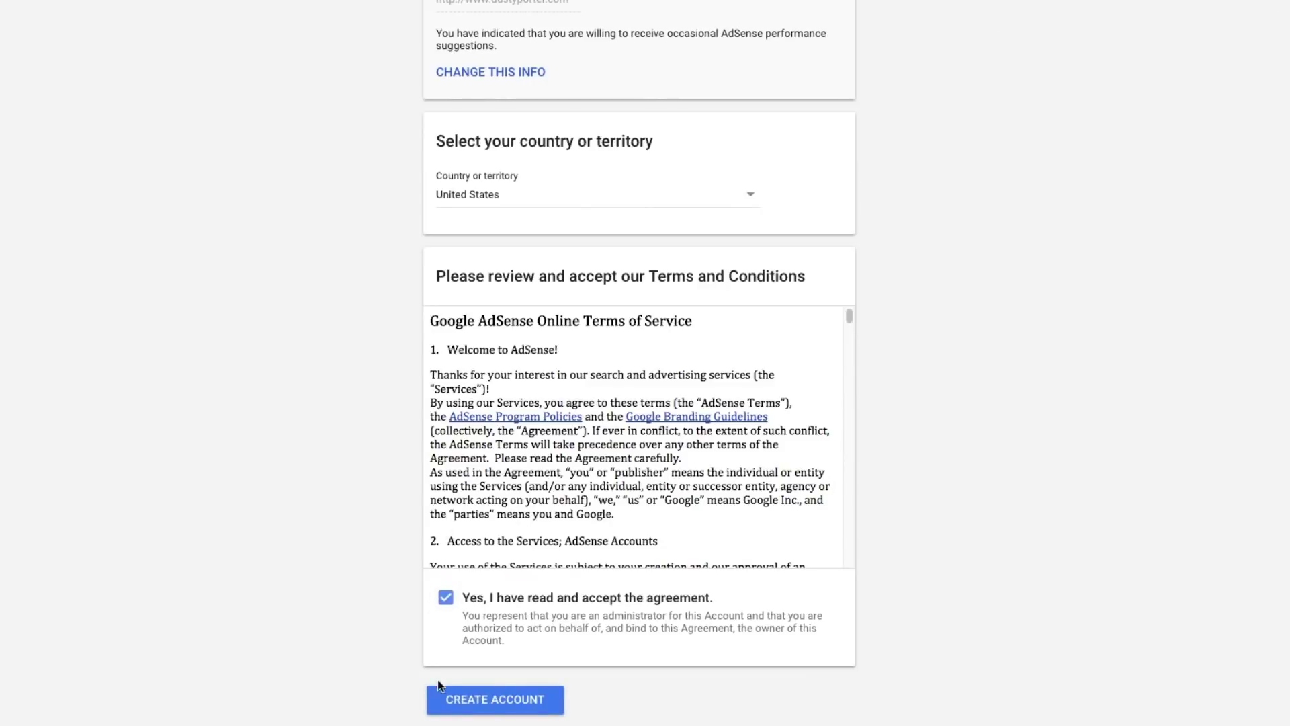
pyautogui.click(471, 696)
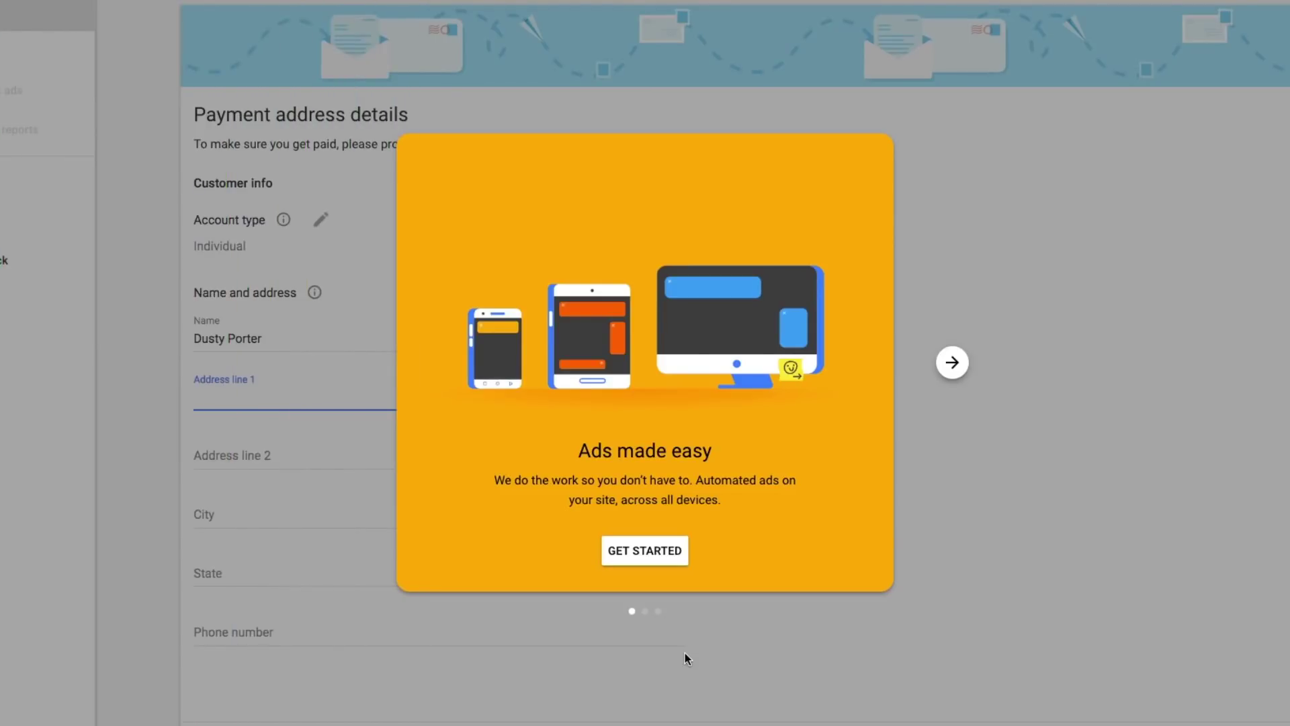
# - Page through the welcome carousel to its last slide and dismiss it with Get Started
pyautogui.click(952, 363)
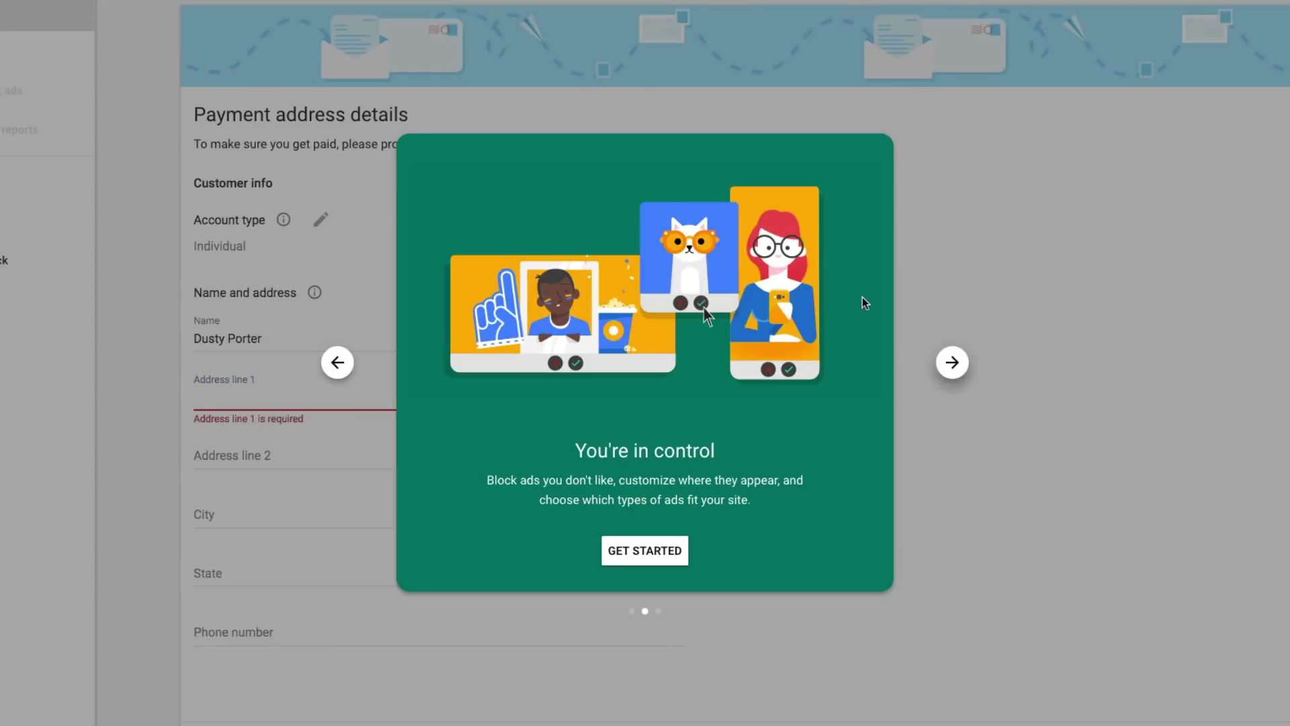
pyautogui.click(958, 363)
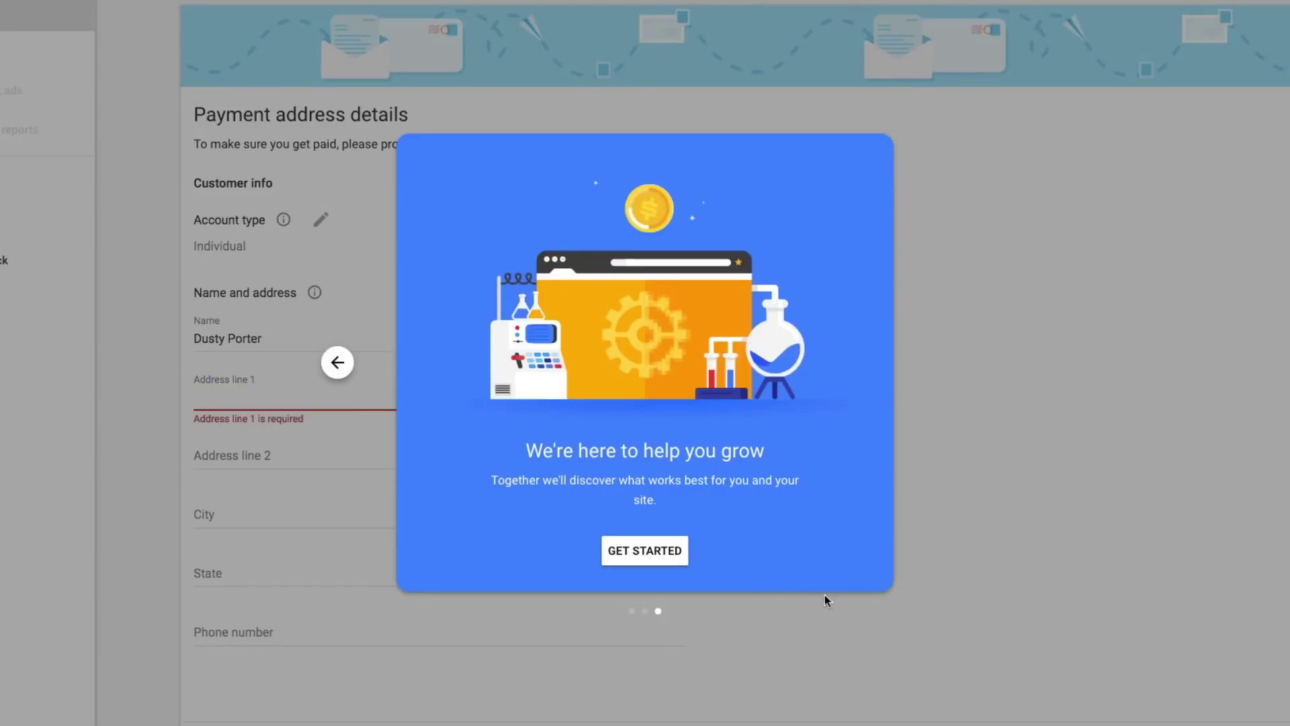
pyautogui.click(669, 557)
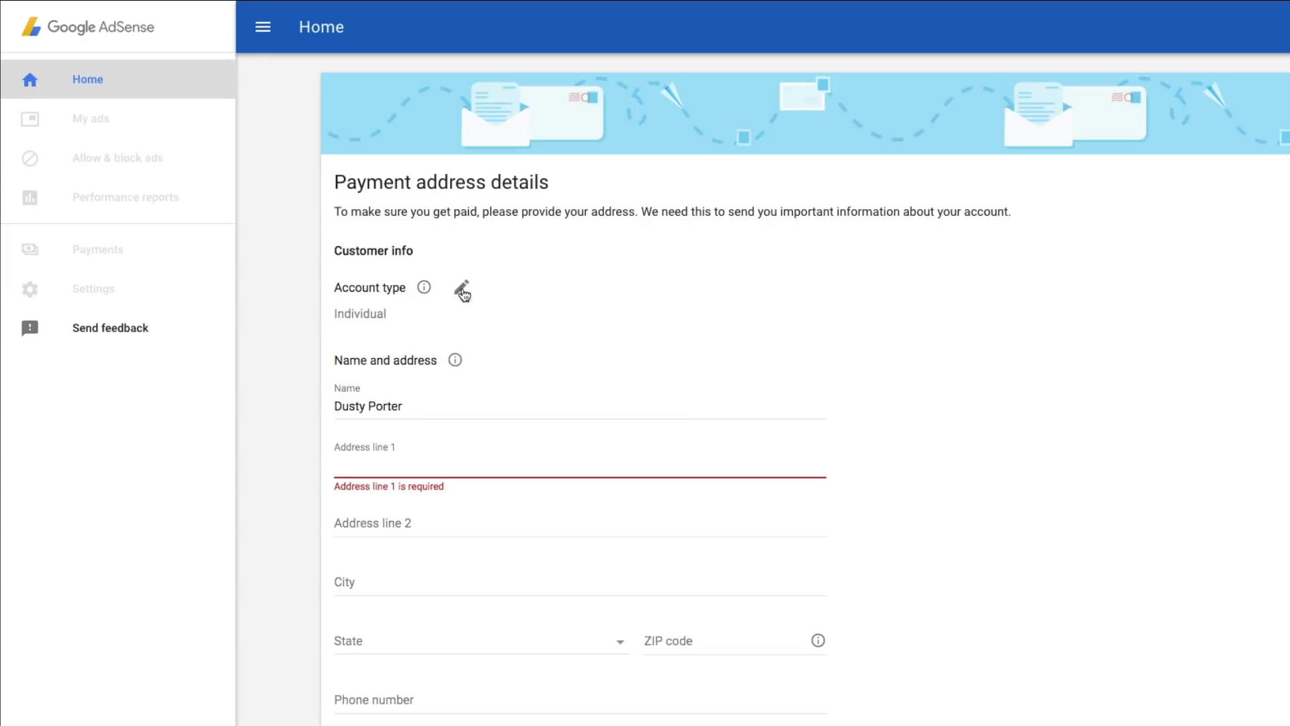
# - Keep Individual as the account type and begin filling in the payment address fields
pyautogui.click(461, 287)
pyautogui.click(815, 318)
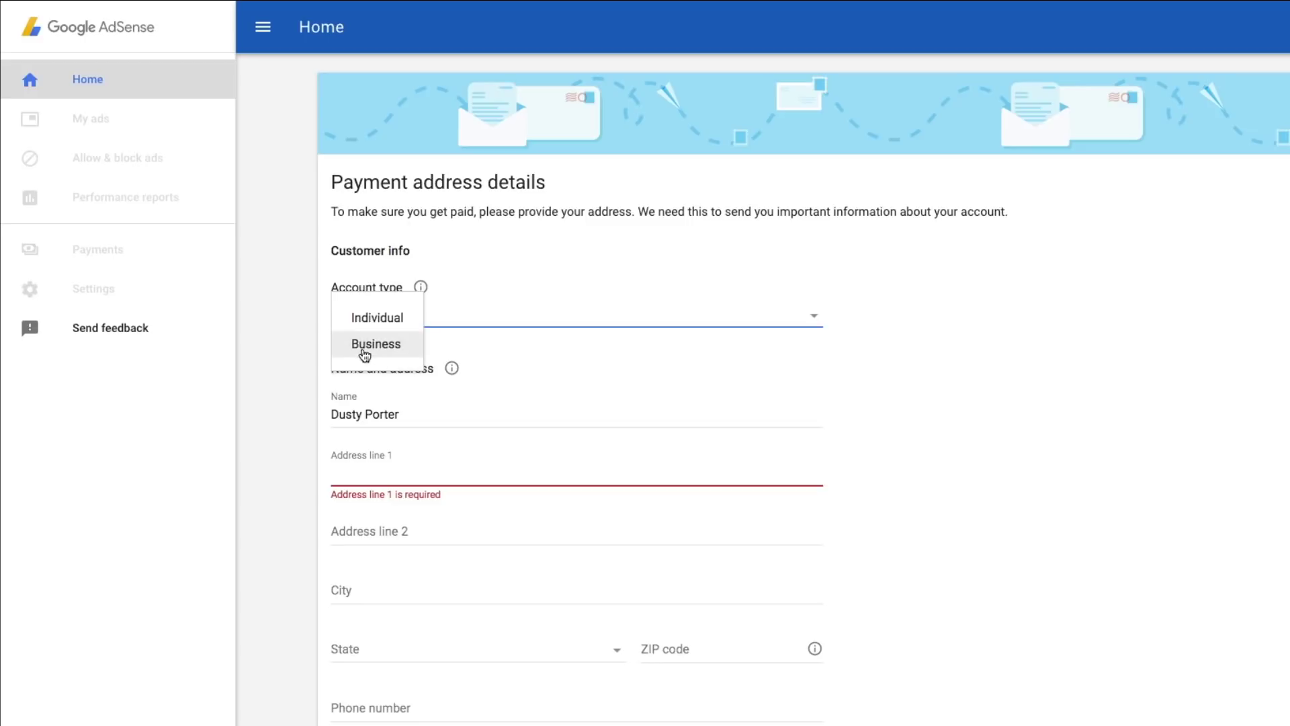
pyautogui.click(374, 319)
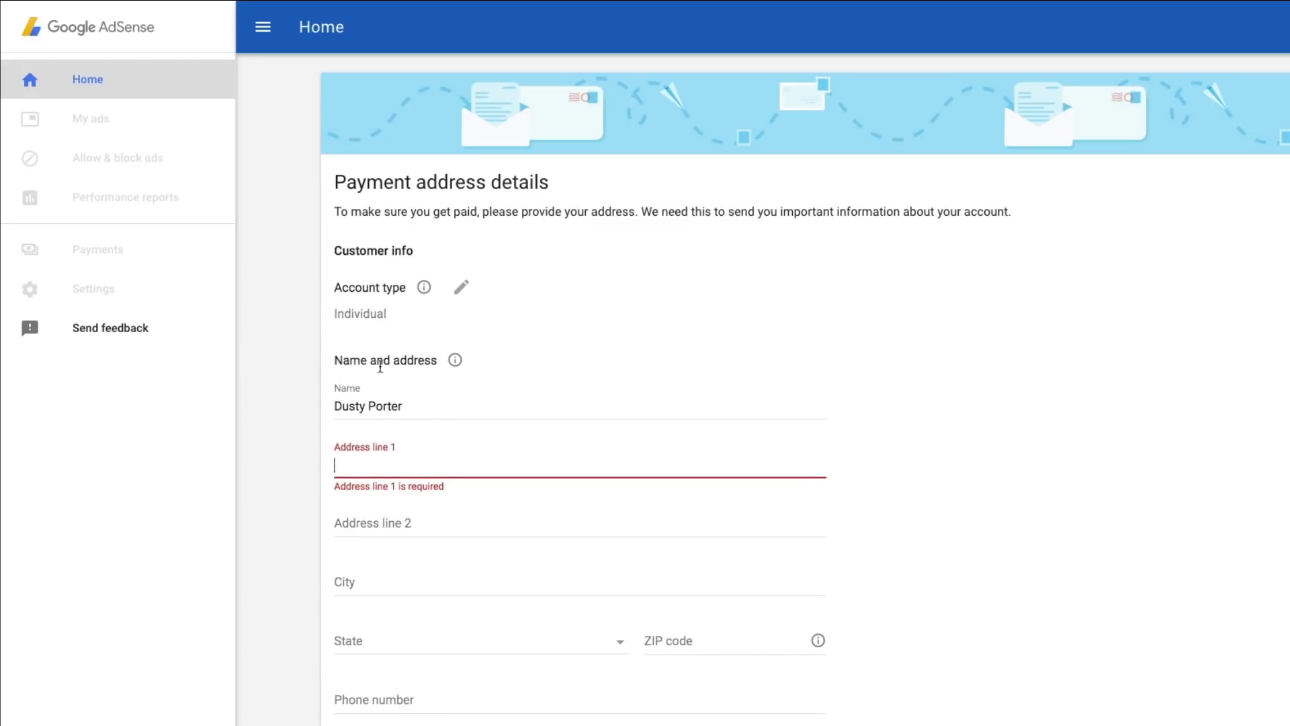
pyautogui.moveTo(402, 406); pyautogui.dragTo(295, 409)
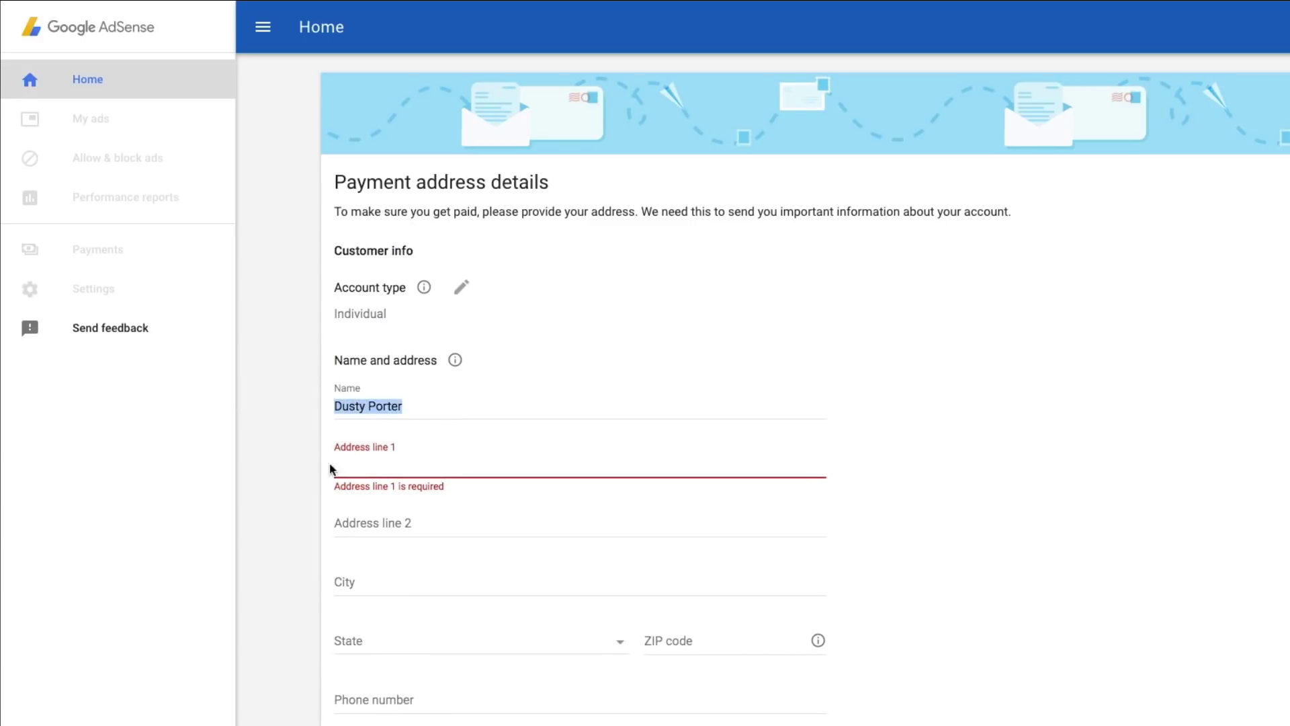
pyautogui.click(363, 470)
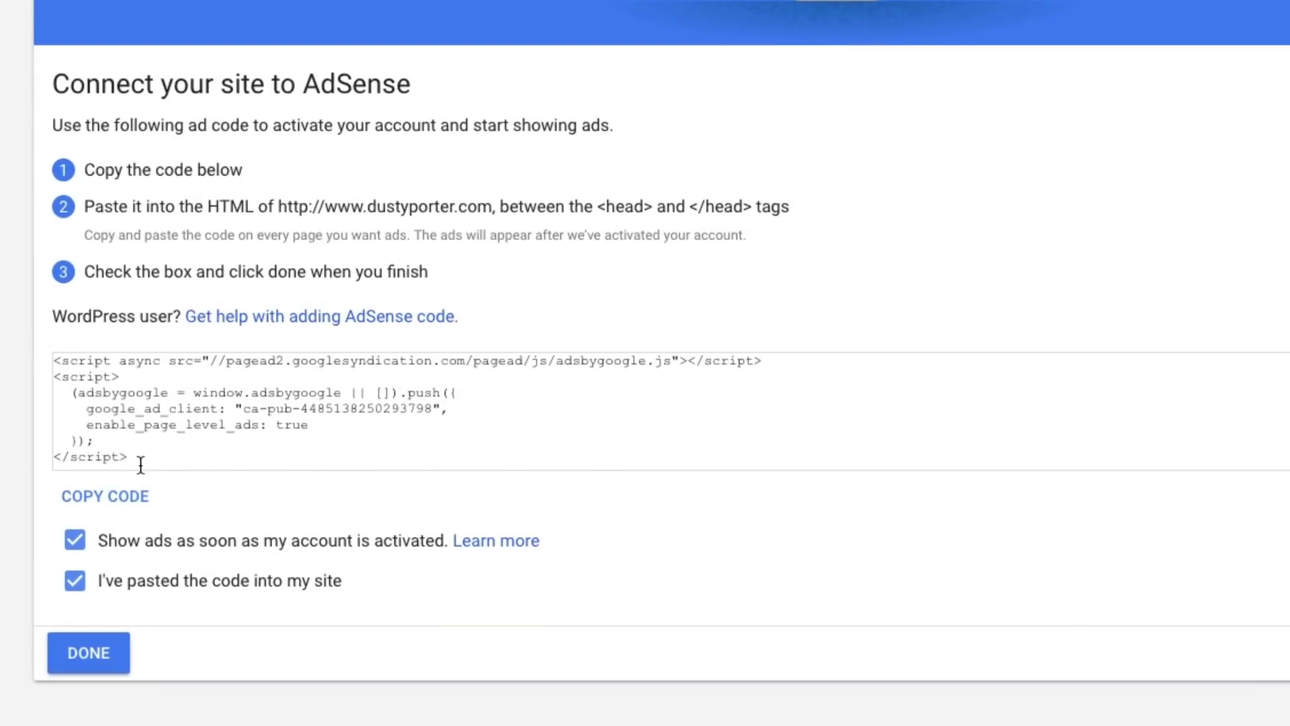
# - Select and copy the site's ad code, then confirm it is placed with Done
pyautogui.moveTo(160, 459); pyautogui.dragTo(19, 357)
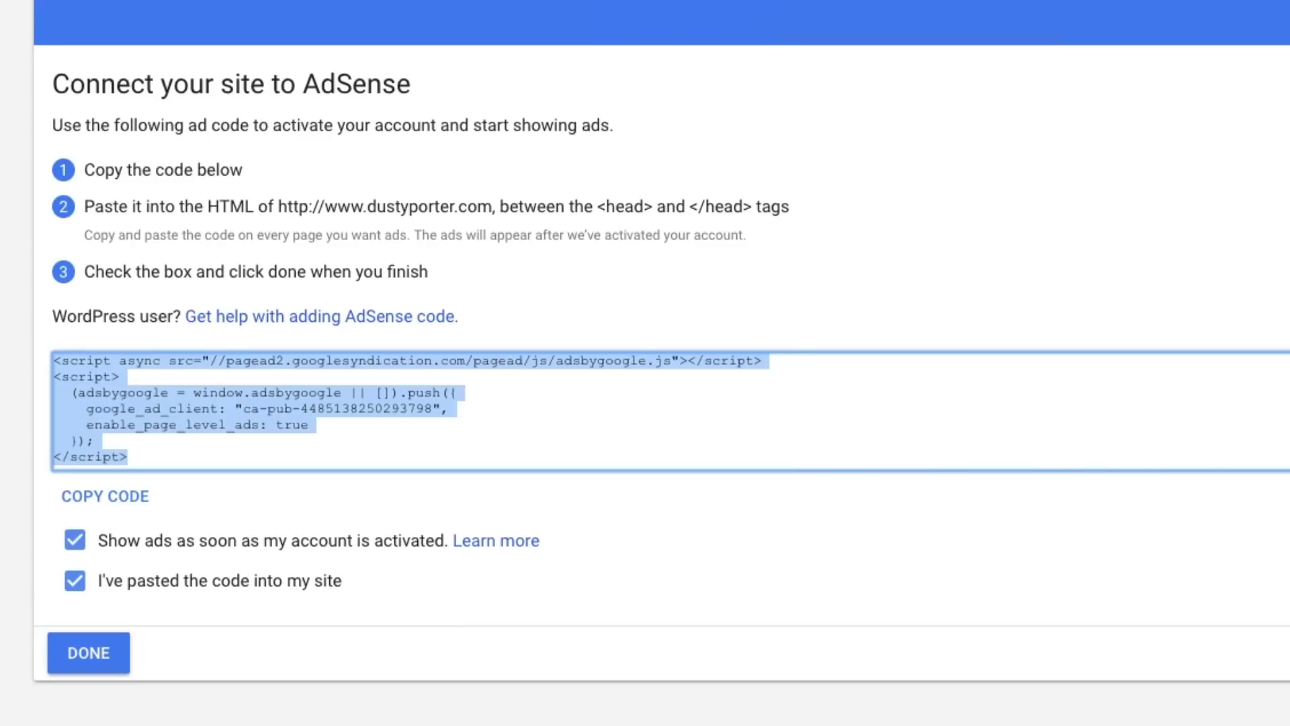
pyautogui.click(88, 652)
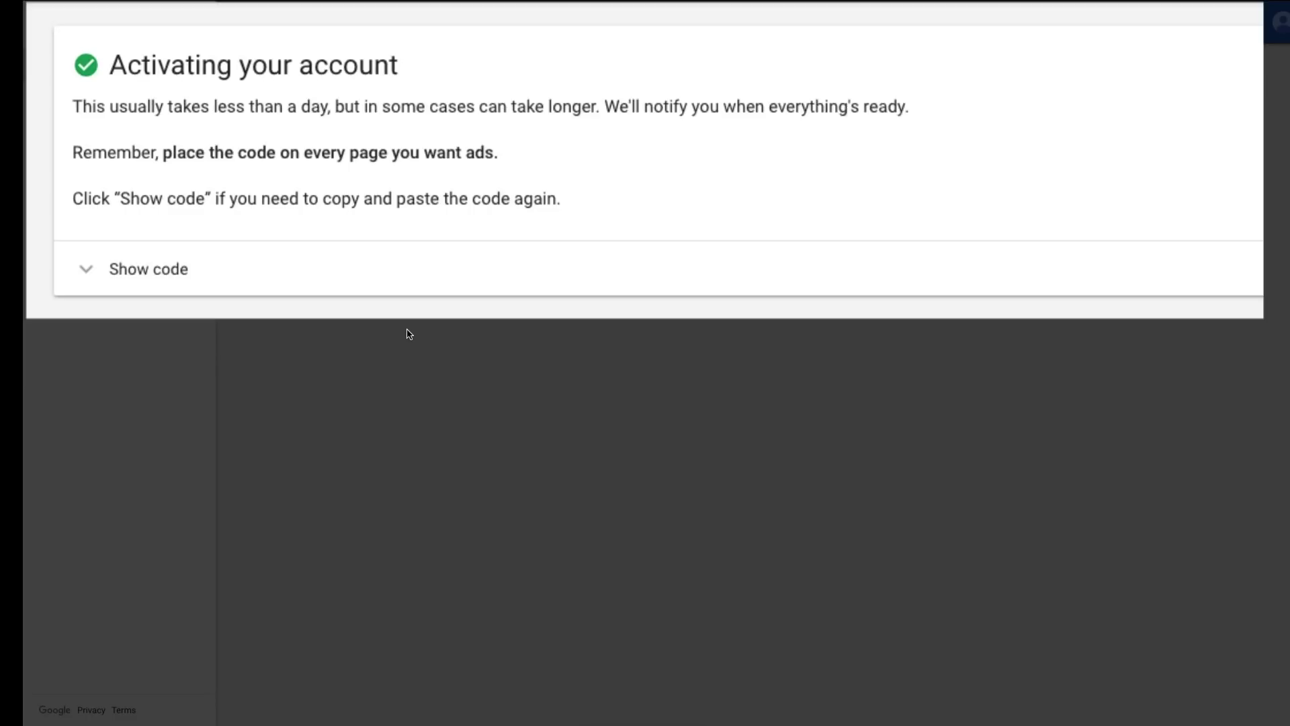
# - Show the ad code again and select it for copying
pyautogui.click(135, 269)
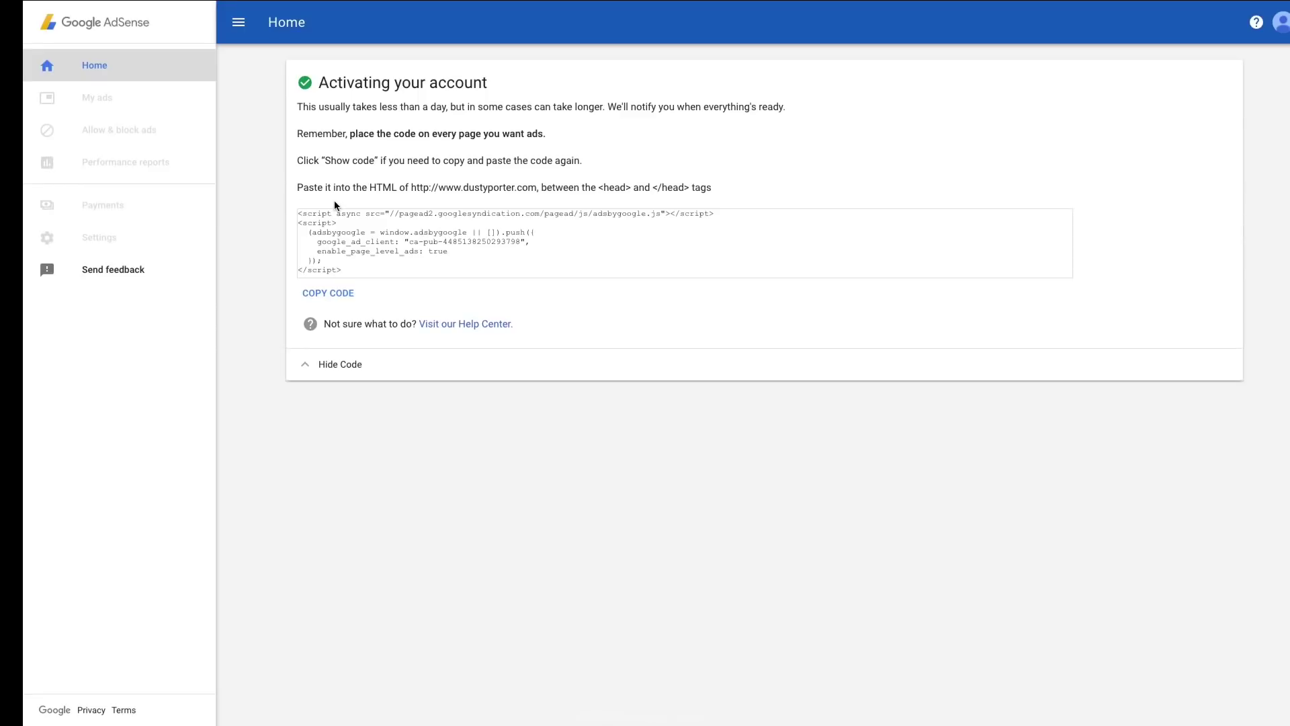
pyautogui.moveTo(301, 270); pyautogui.dragTo(267, 201)
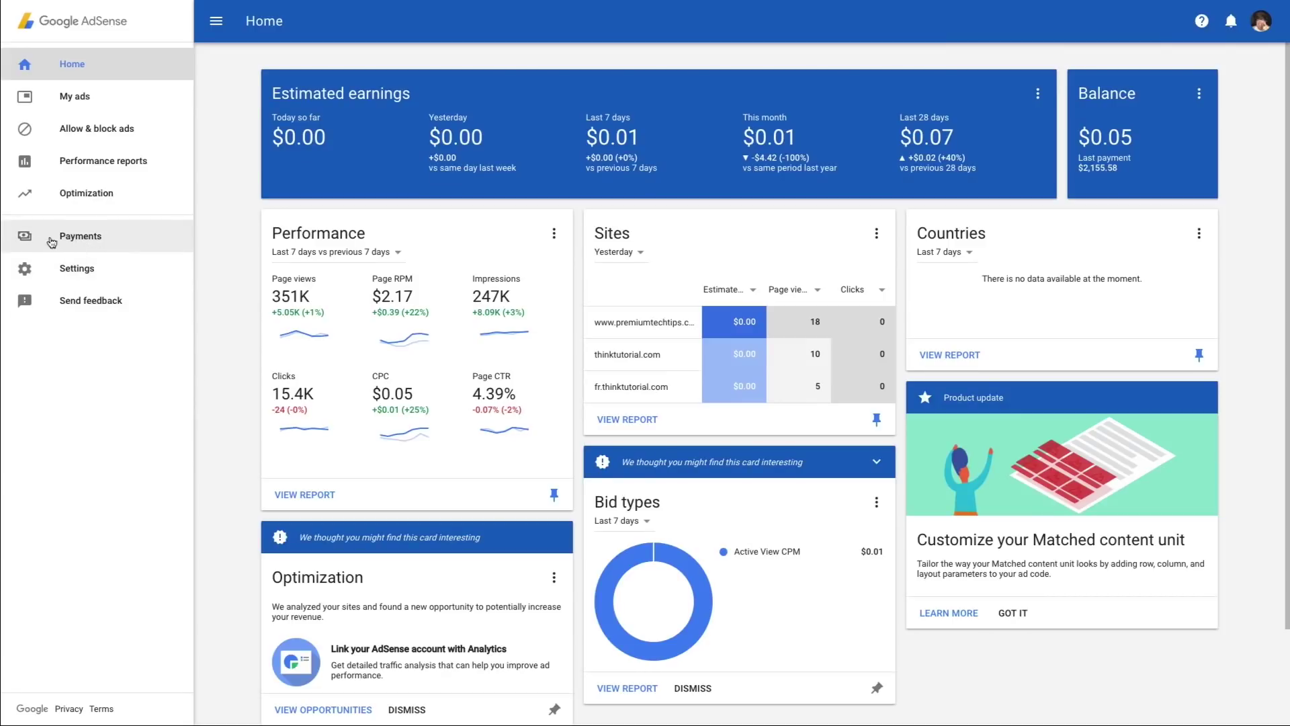
# - Go from Payments to Manage payment methods and start adding a new payment method
pyautogui.click(73, 238)
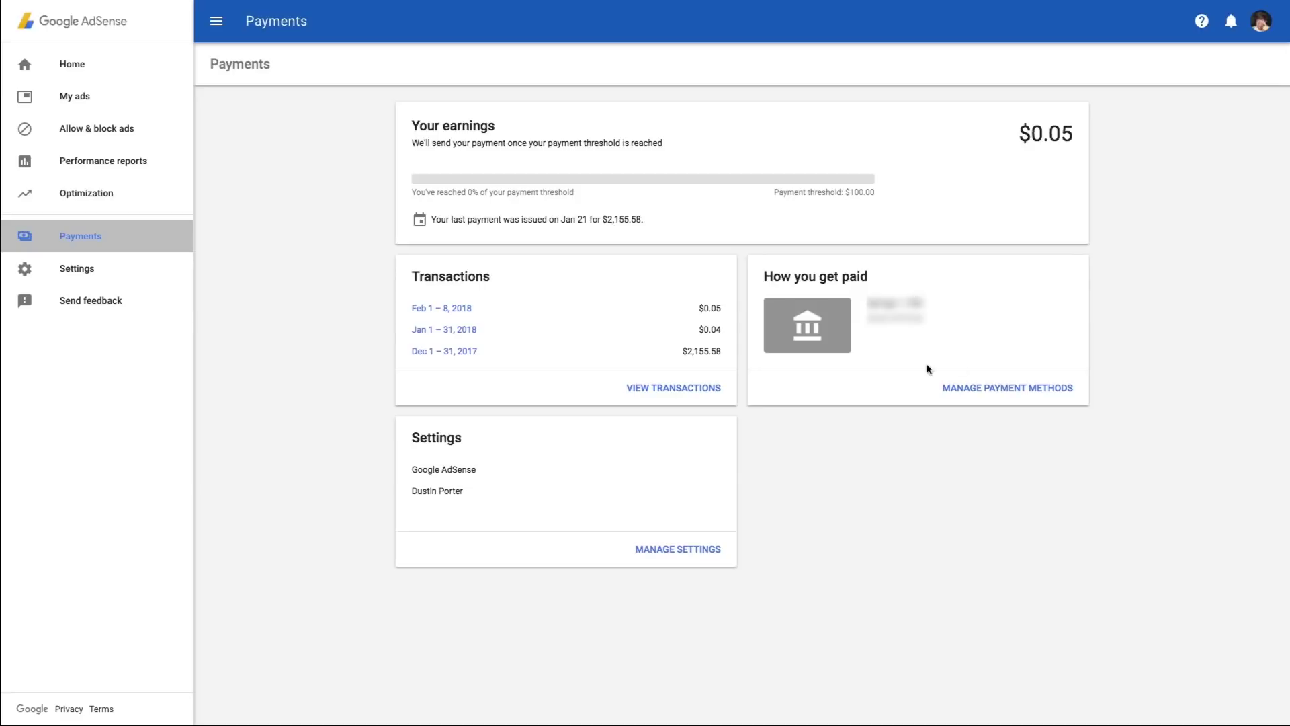
pyautogui.click(1002, 390)
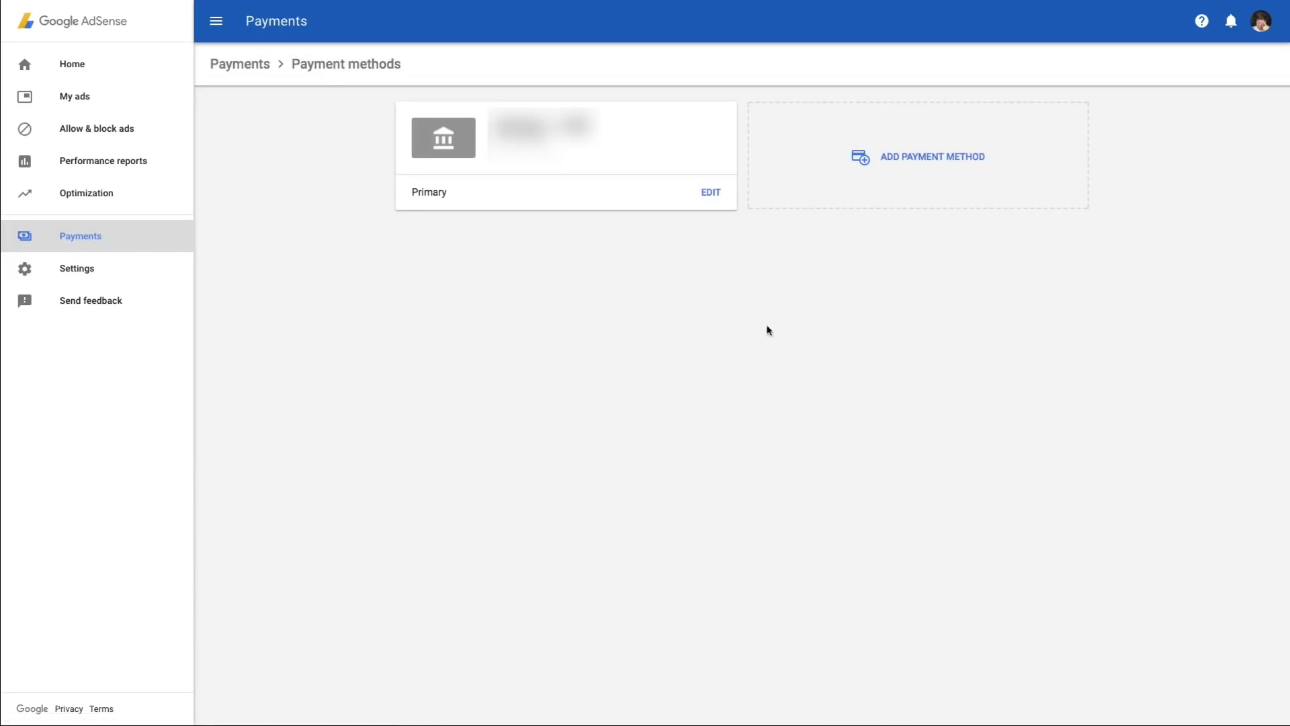
pyautogui.click(918, 168)
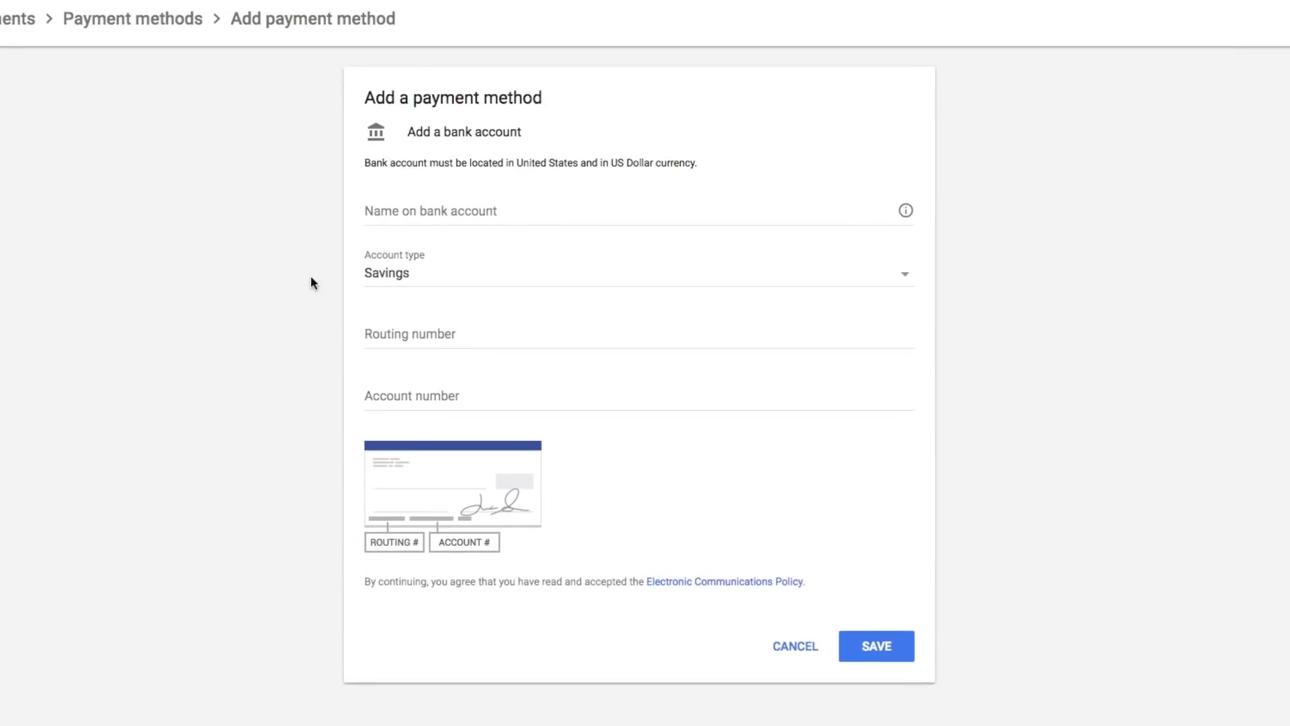
# - Choose Savings as the bank account type on the new bank account form
pyautogui.click(415, 277)
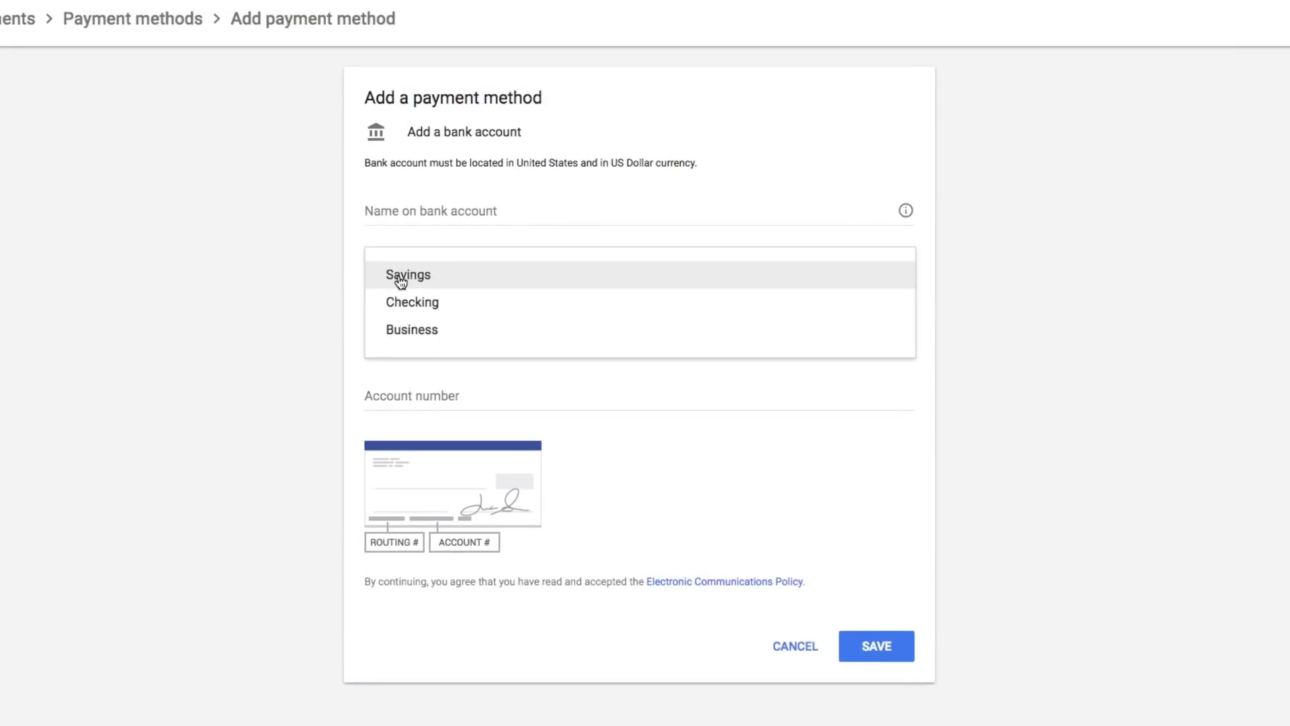
pyautogui.click(284, 337)
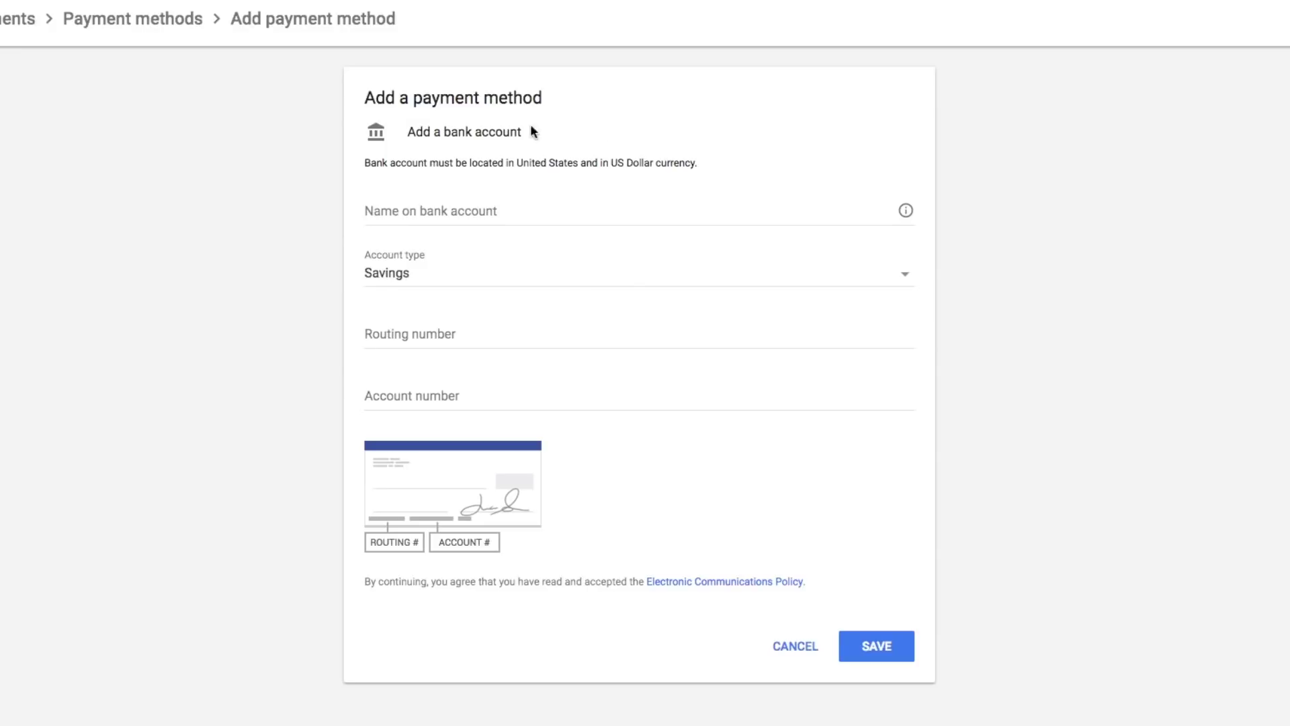
pyautogui.moveTo(408, 132); pyautogui.dragTo(634, 144)
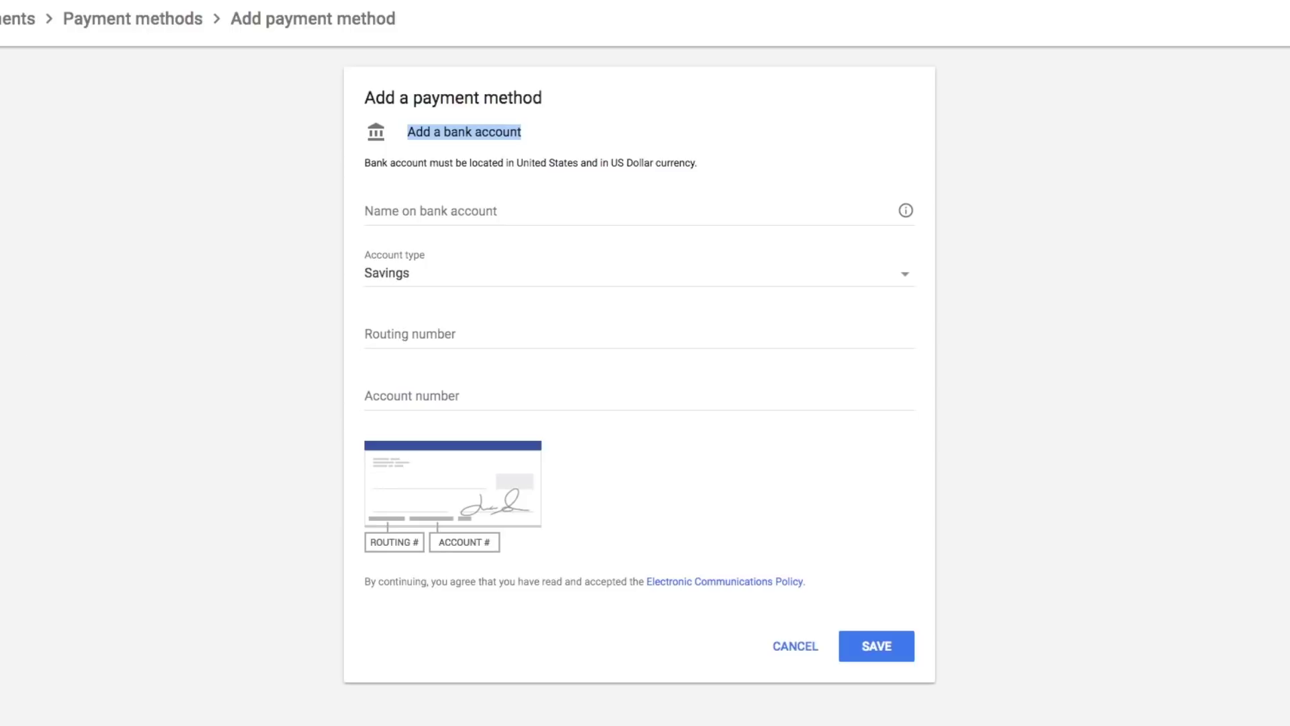
# - Look through Settings and Account information, ending on the My Sites overview
pyautogui.click(87, 272)
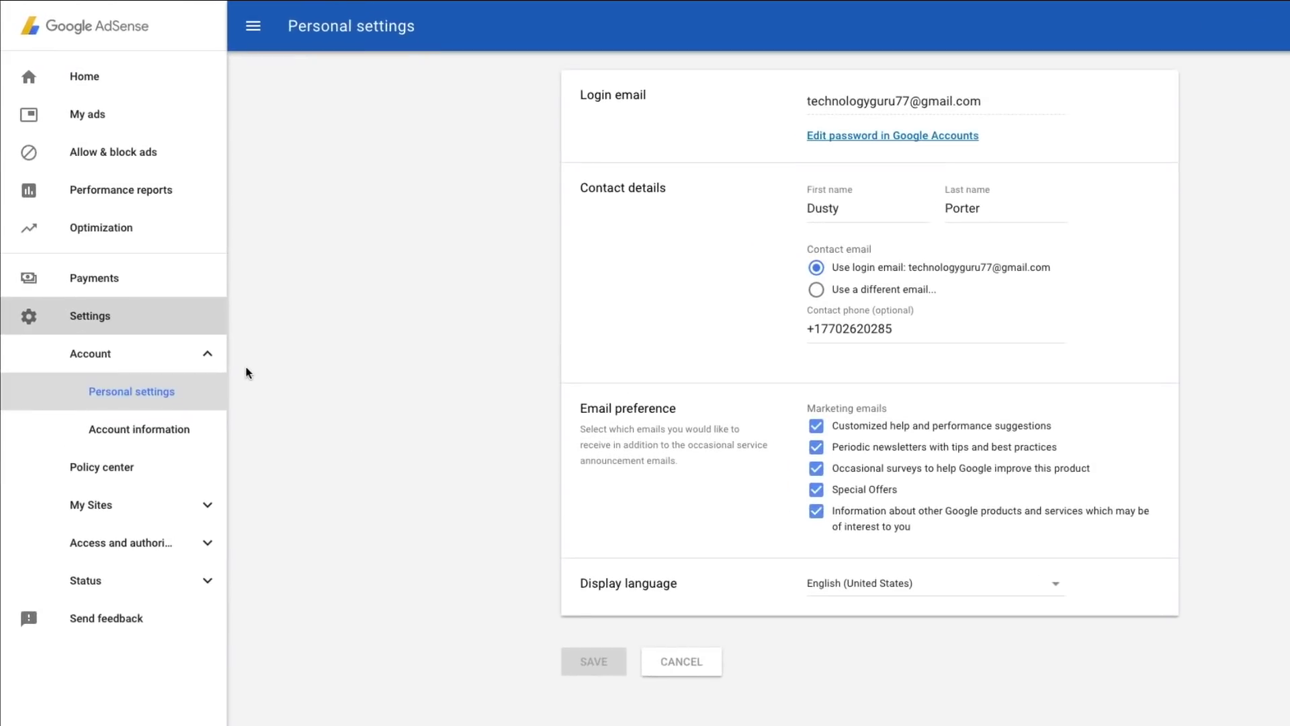
pyautogui.click(177, 430)
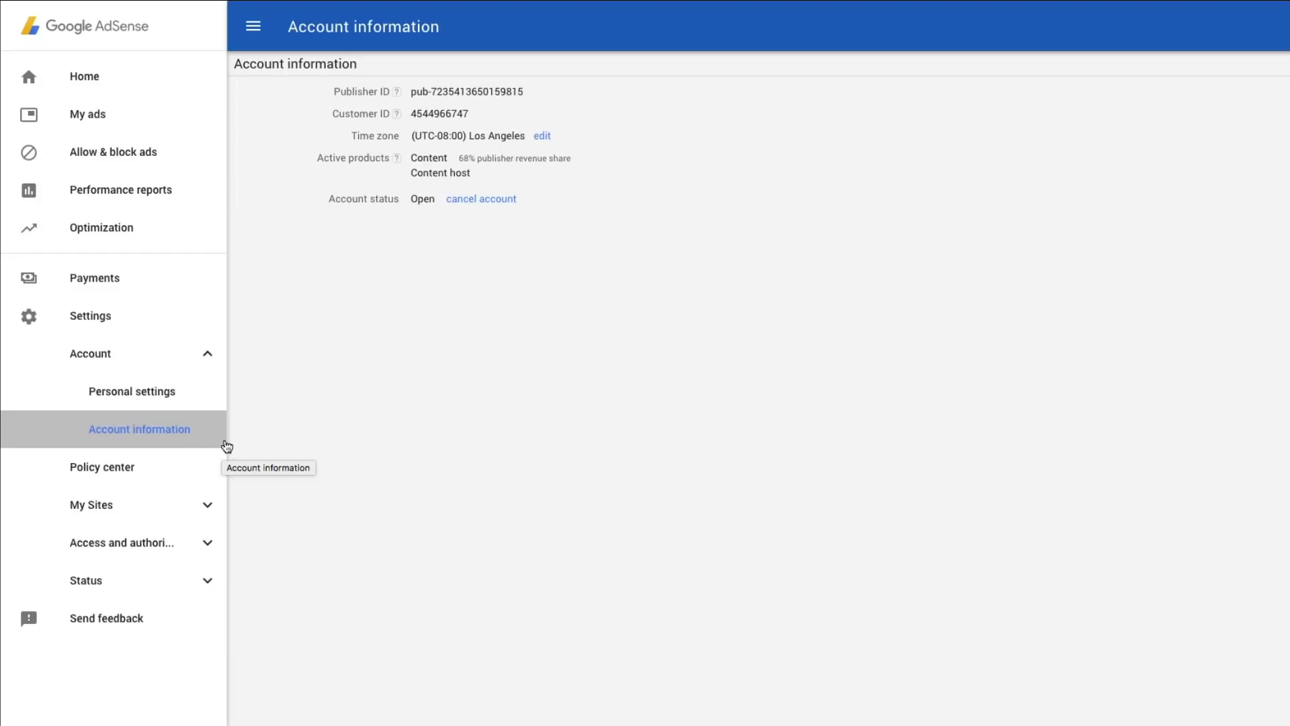
pyautogui.click(133, 505)
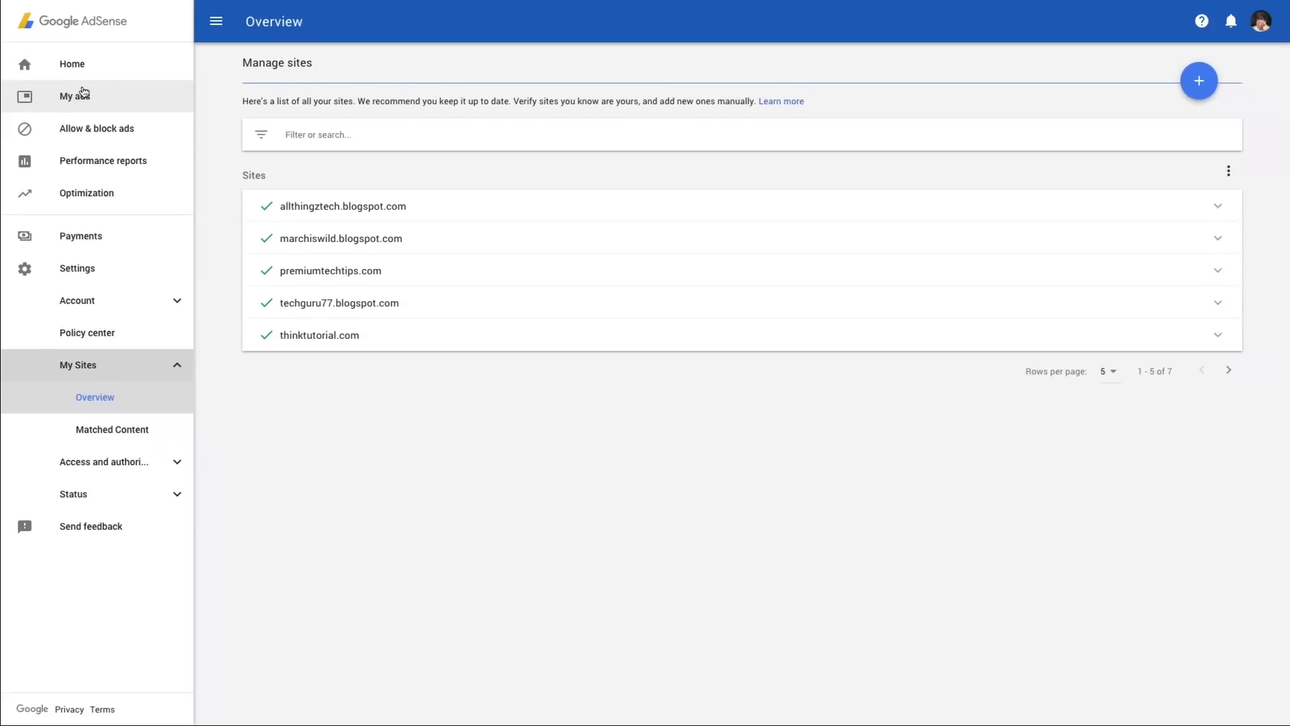
# - Return Home, then open My ads to list the content ad units
pyautogui.click(96, 70)
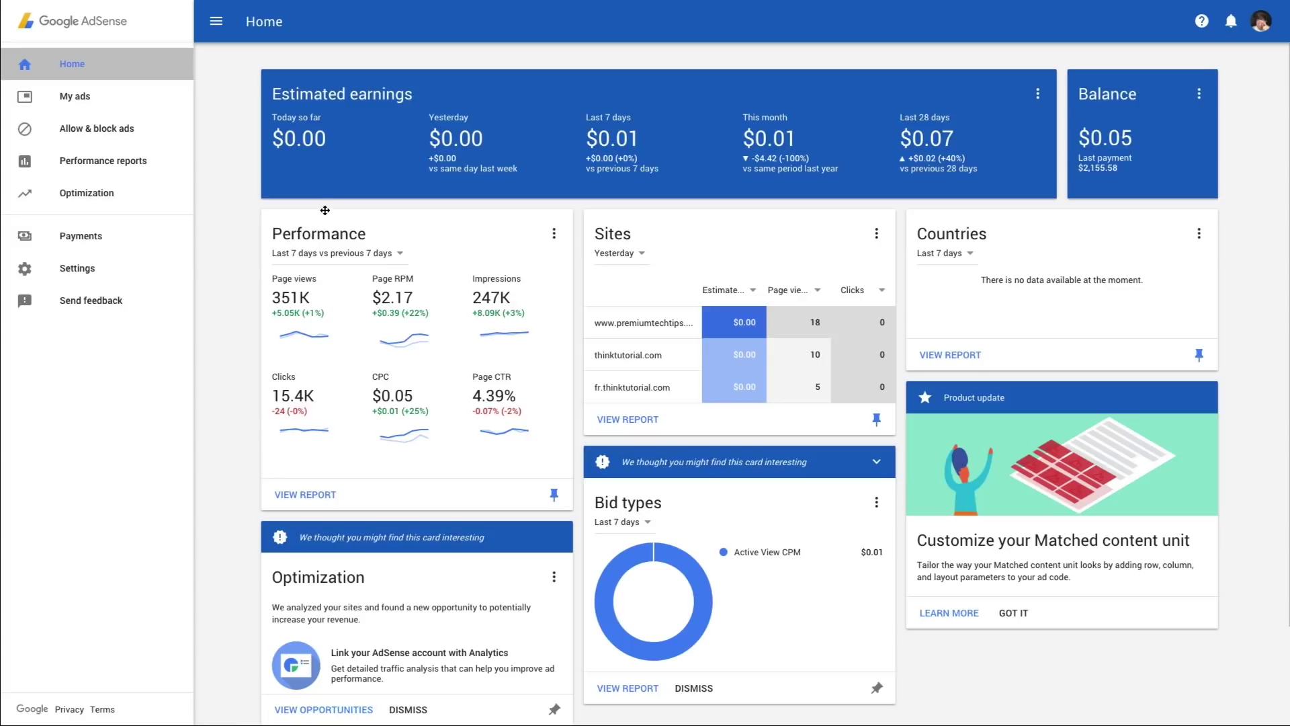
pyautogui.click(92, 98)
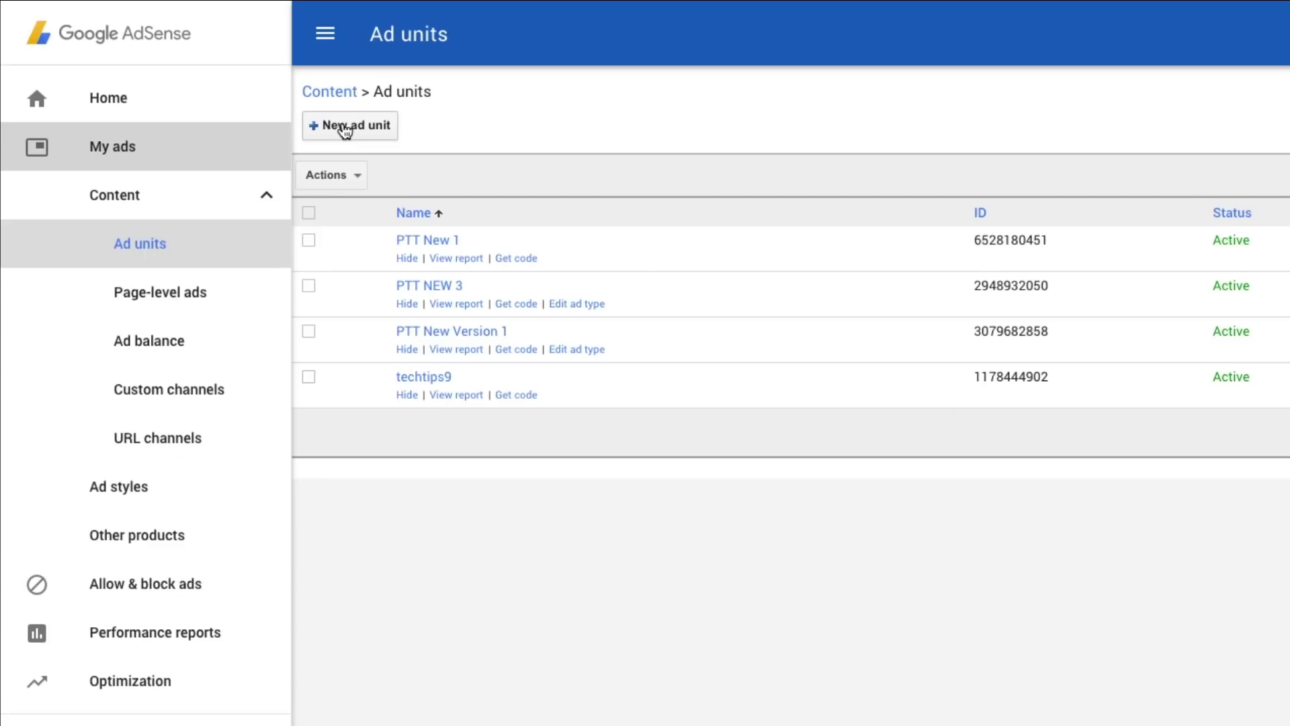
# - Start a new ad unit and preview the 728x90 Leaderboard size
pyautogui.click(345, 127)
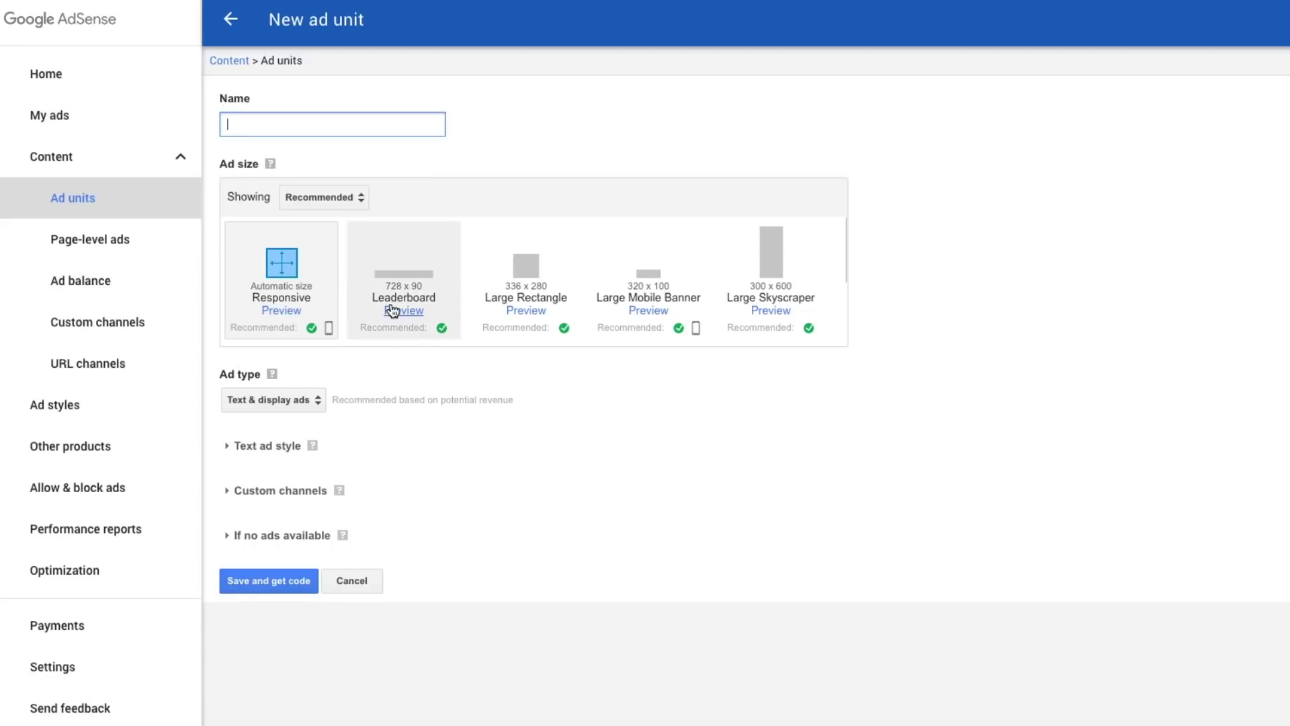
pyautogui.click(392, 309)
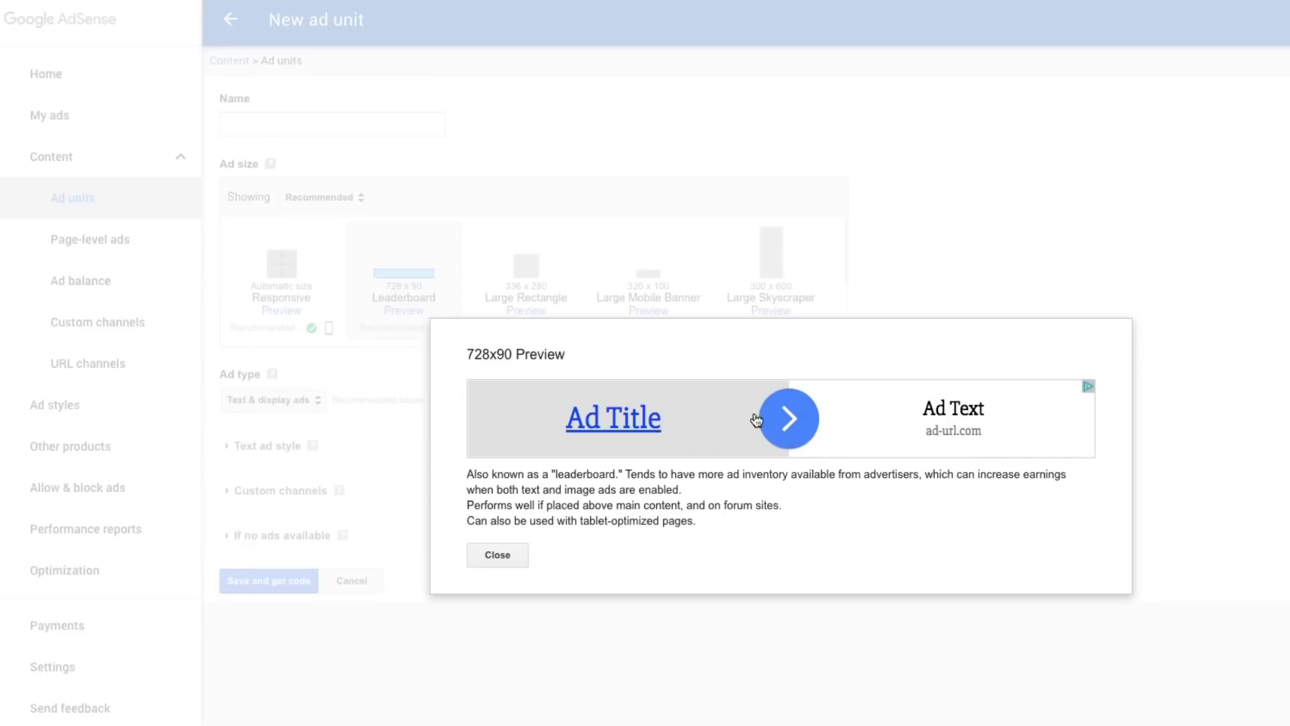
pyautogui.click(501, 556)
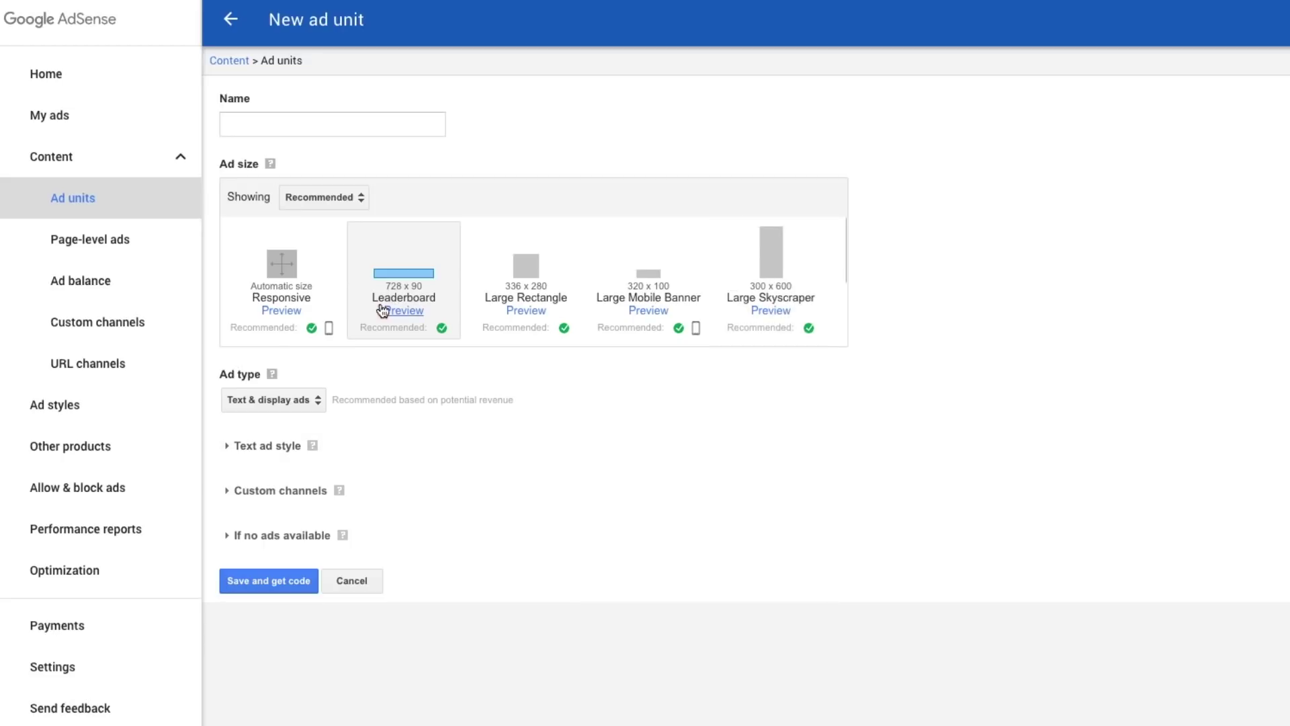
# - Name the unit 'Name AD 1', choose Responsive size, and check the text ad style options
pyautogui.click(310, 128)
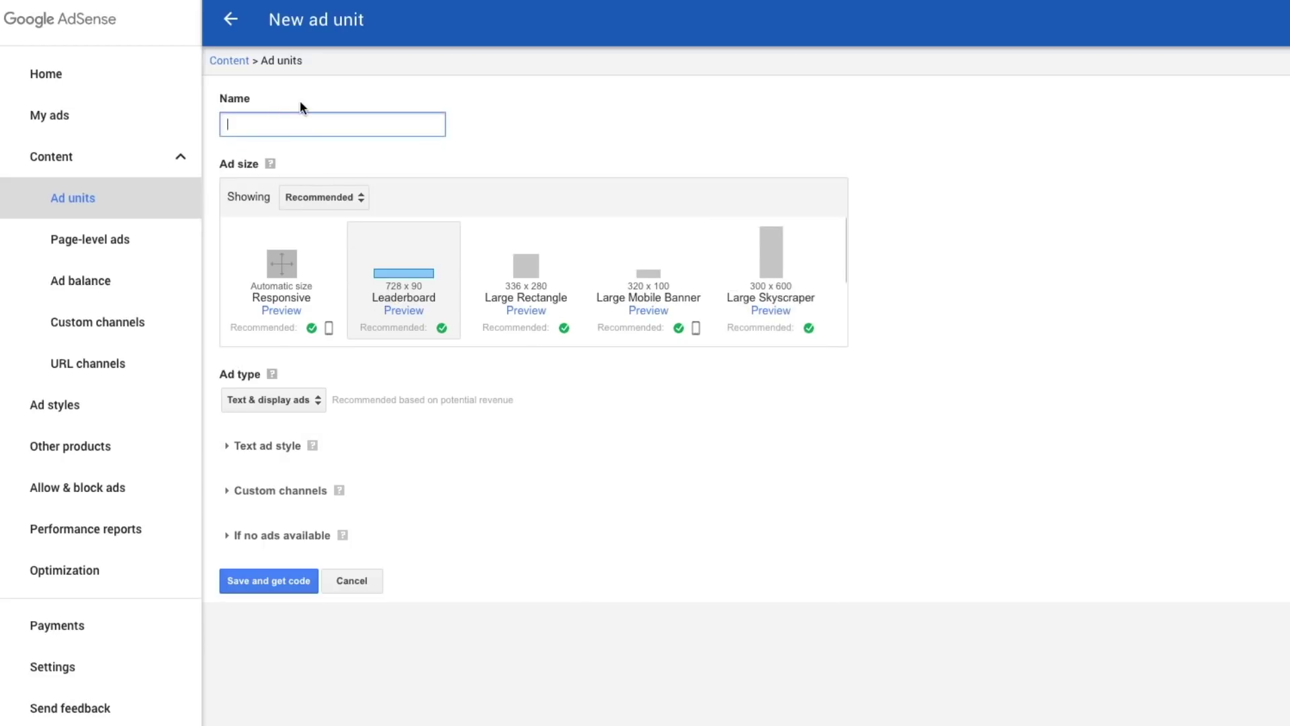
pyautogui.write('Name AD 1')
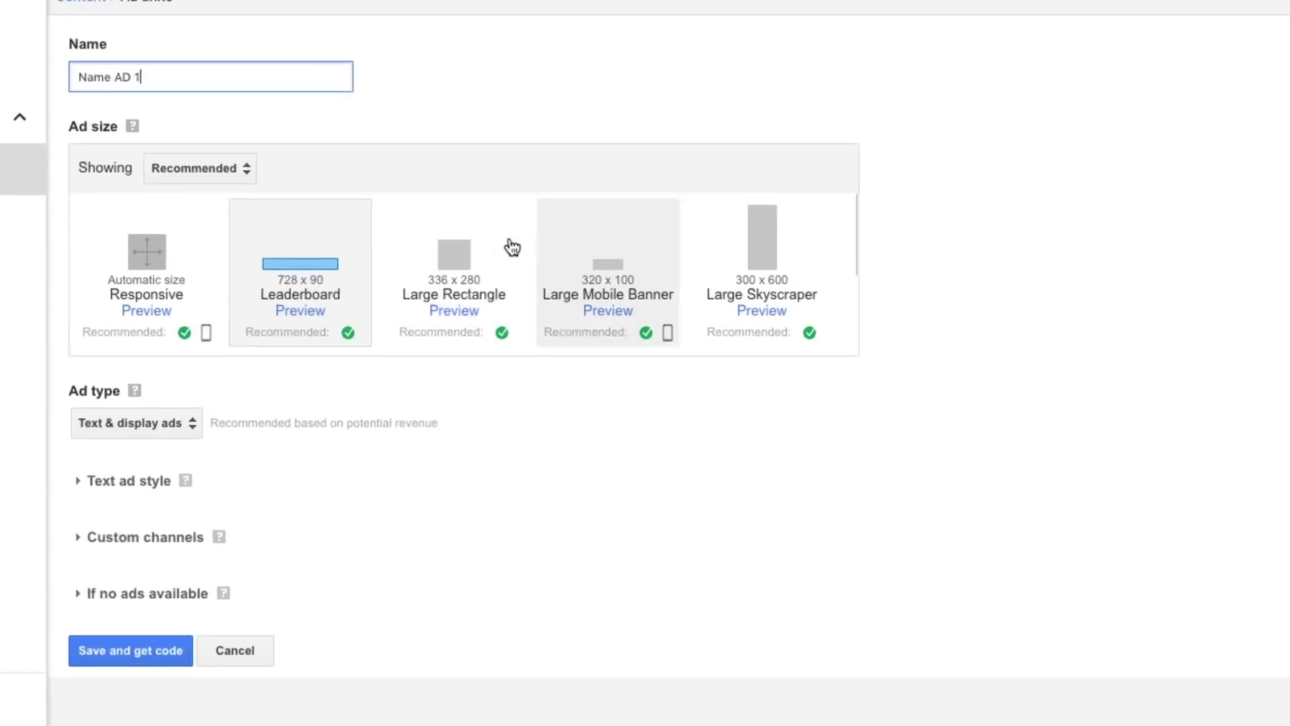
pyautogui.click(149, 262)
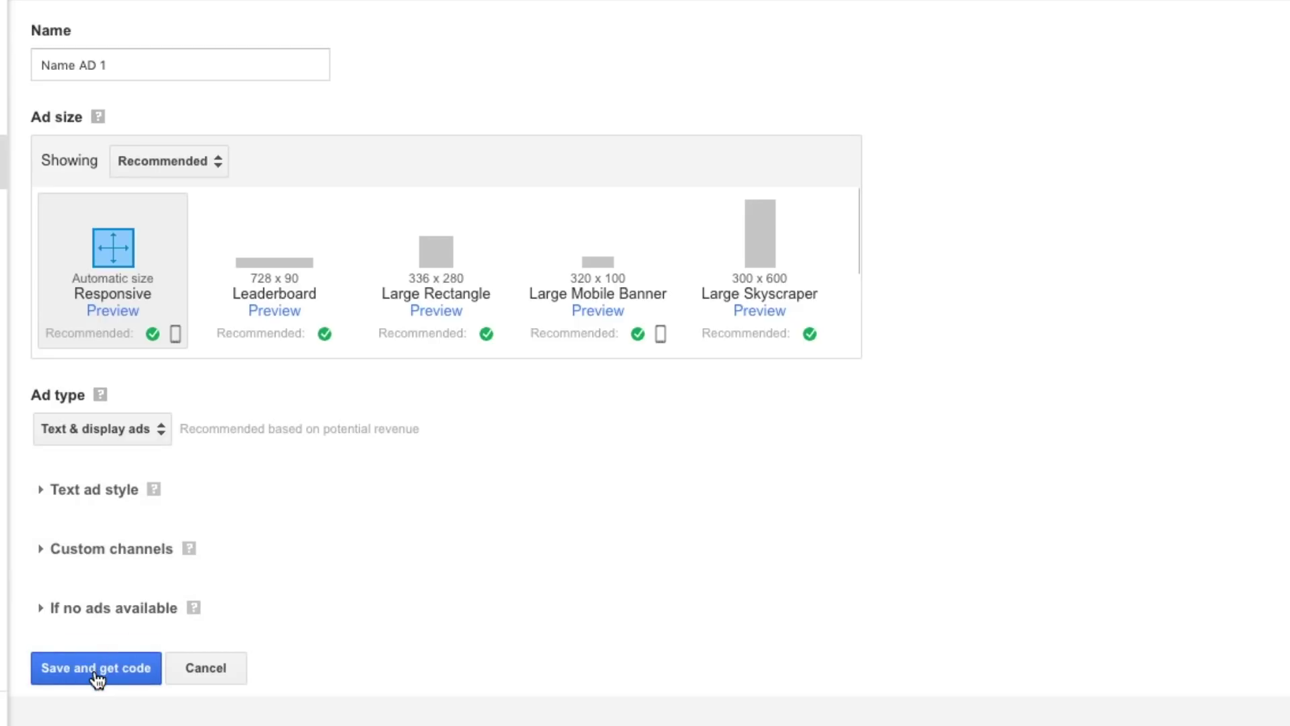
pyautogui.moveTo(177, 329)
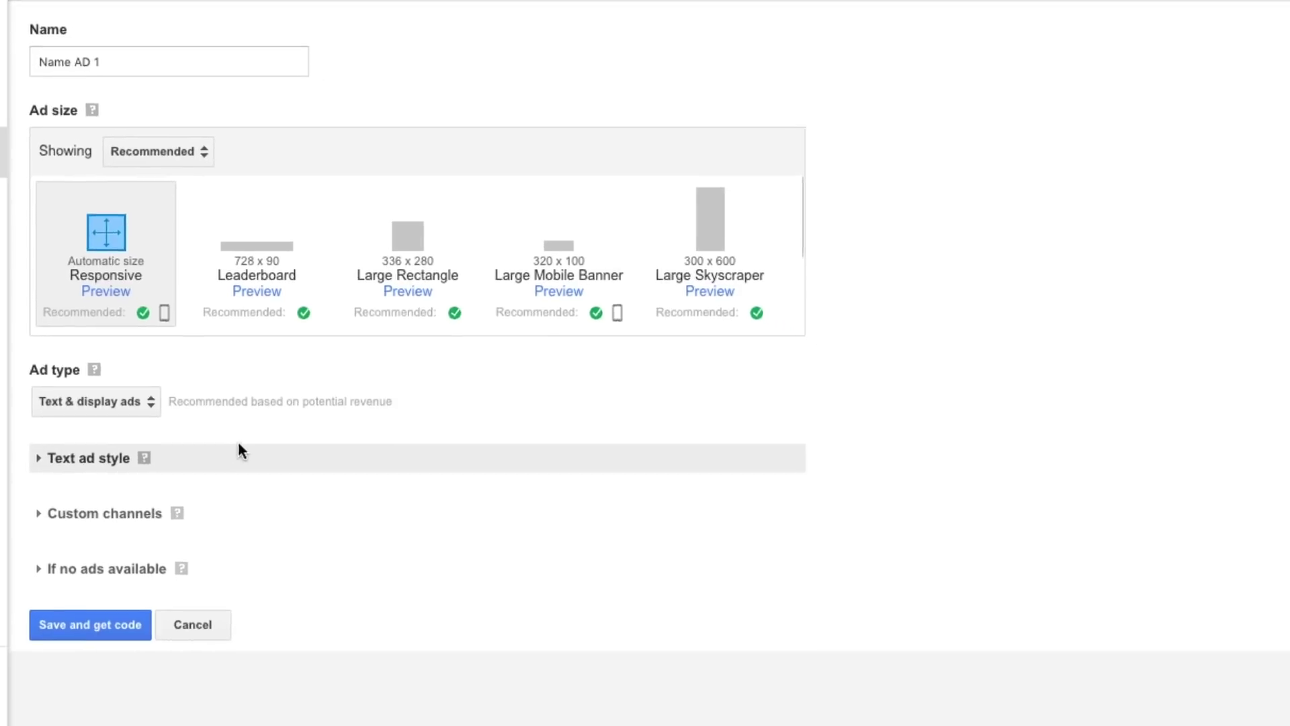
pyautogui.click(35, 395)
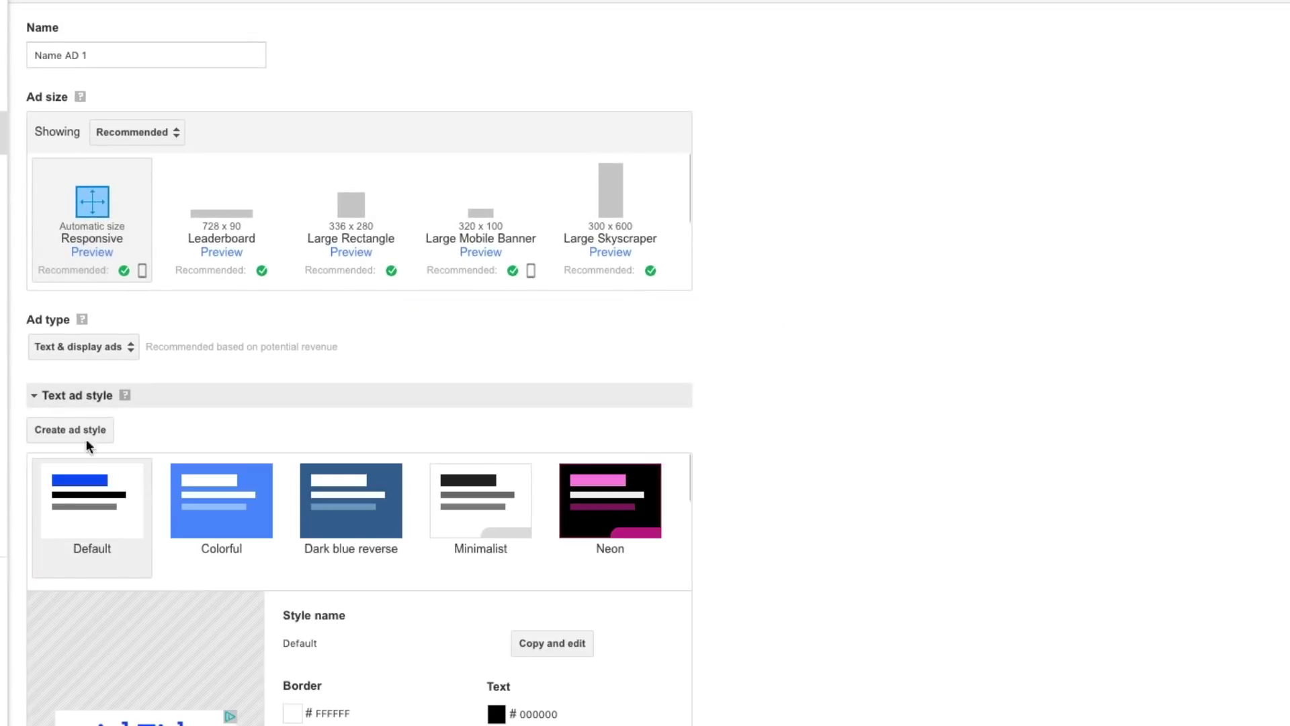
pyautogui.scroll(-1, 277, 541)
pyautogui.click(32, 394)
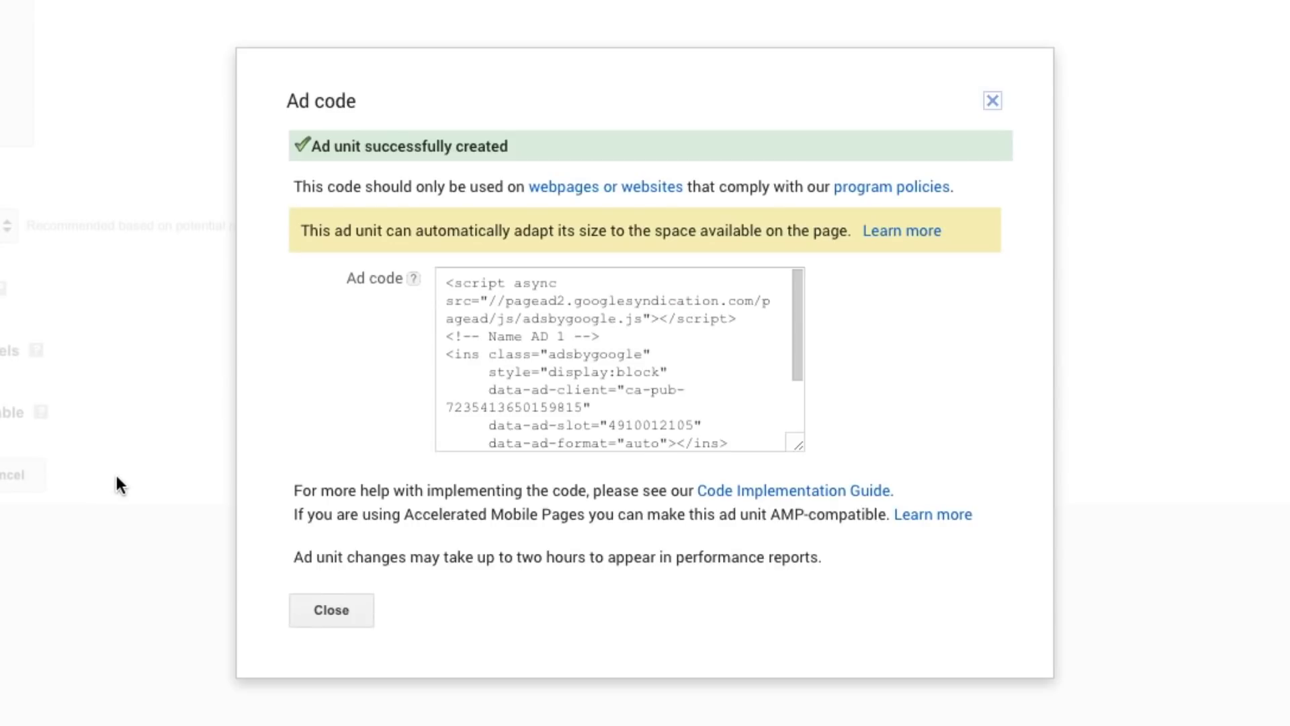
# - Copy the generated ad code, then open PTT NEW 3 and cancel back to Ad units
pyautogui.click(478, 371)
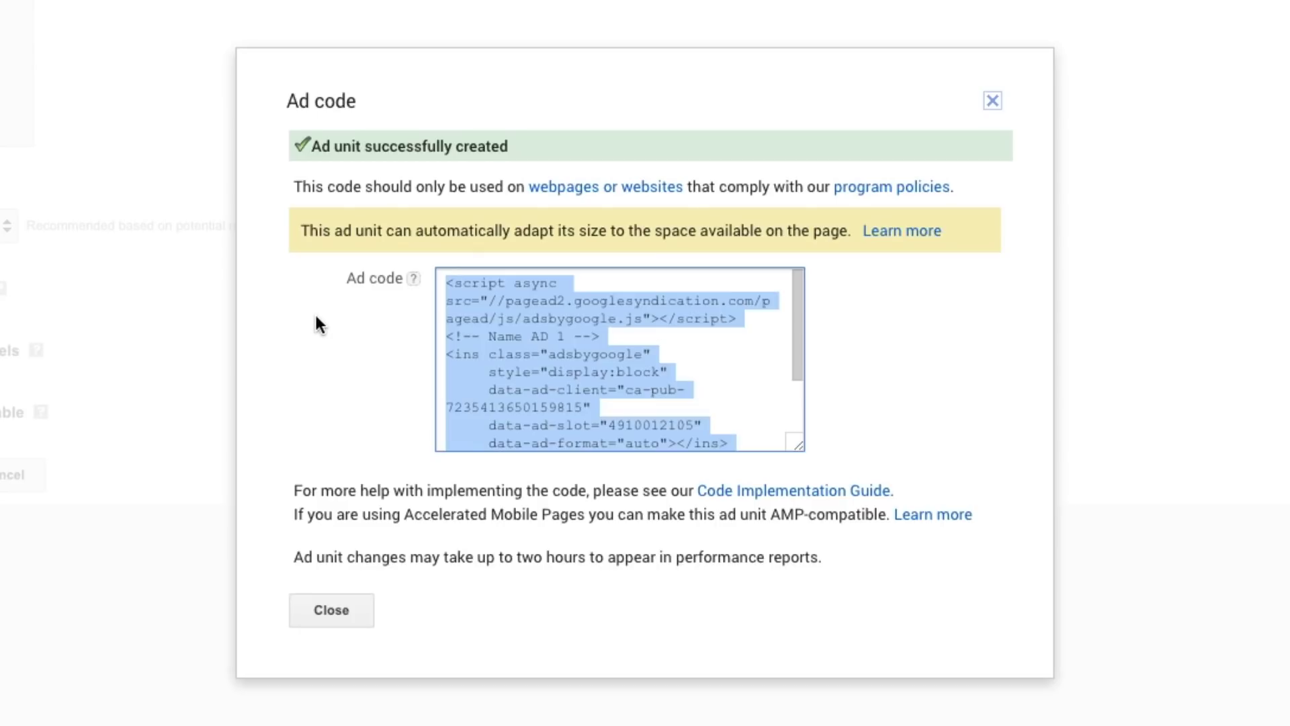
pyautogui.click(333, 609)
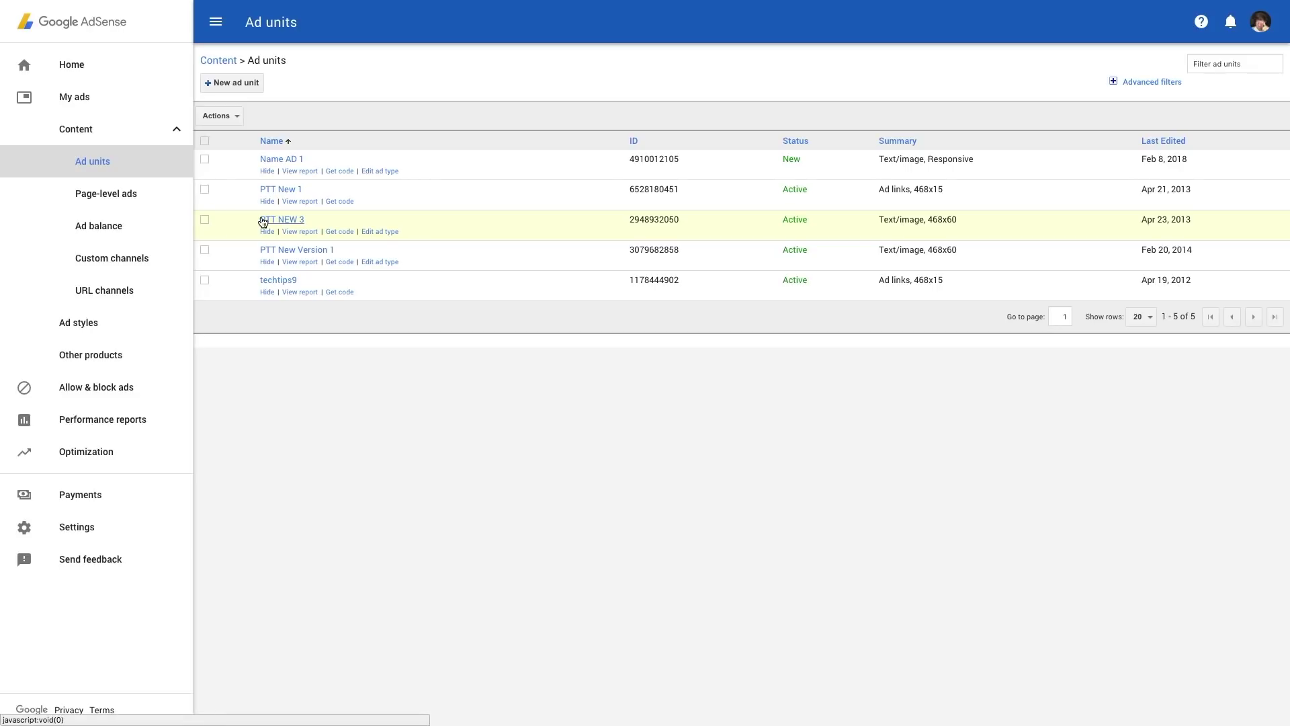
pyautogui.click(289, 221)
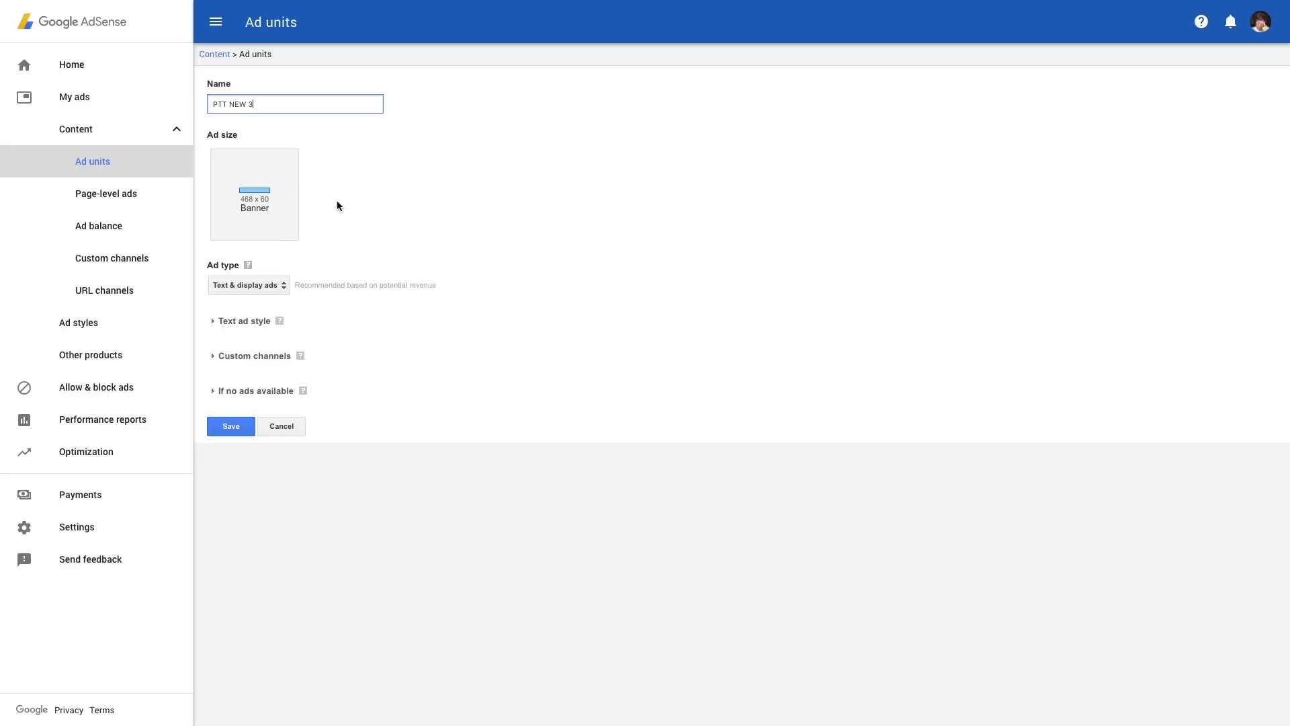
pyautogui.click(86, 94)
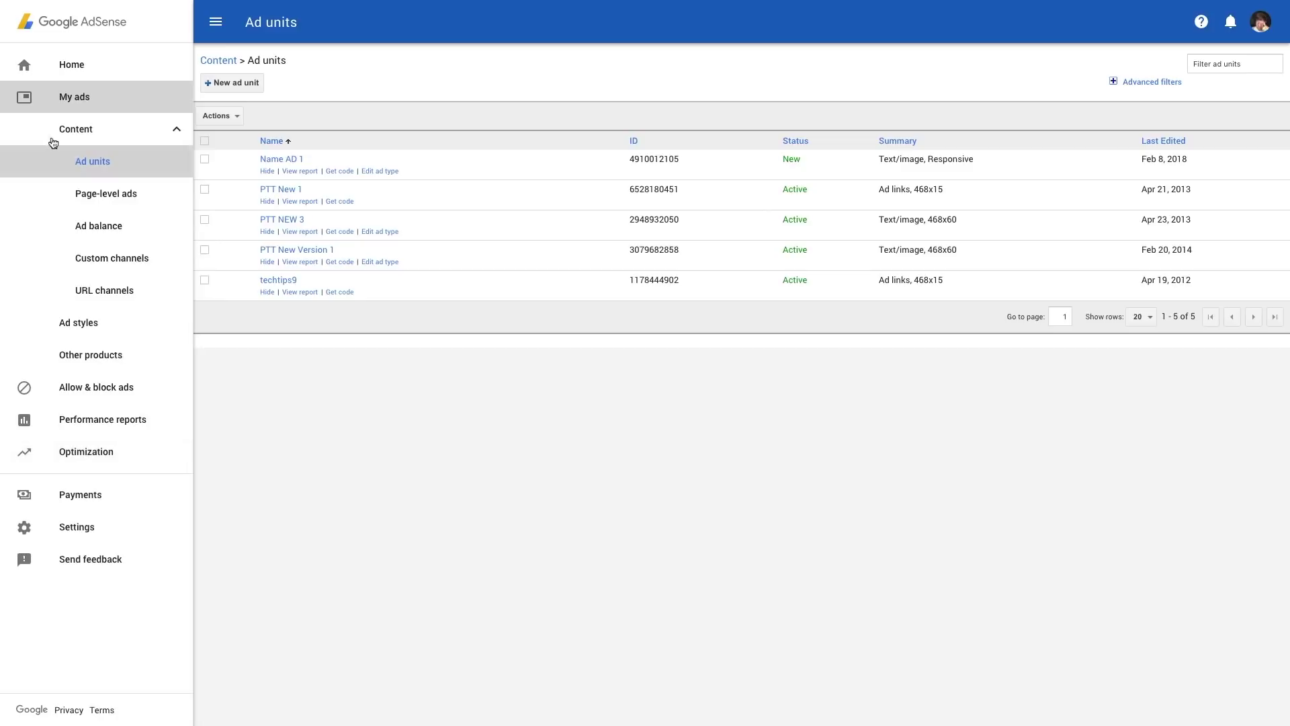
# - Switch to the channel's Monetization page and check which account is signed in
pyautogui.click(88, 65)
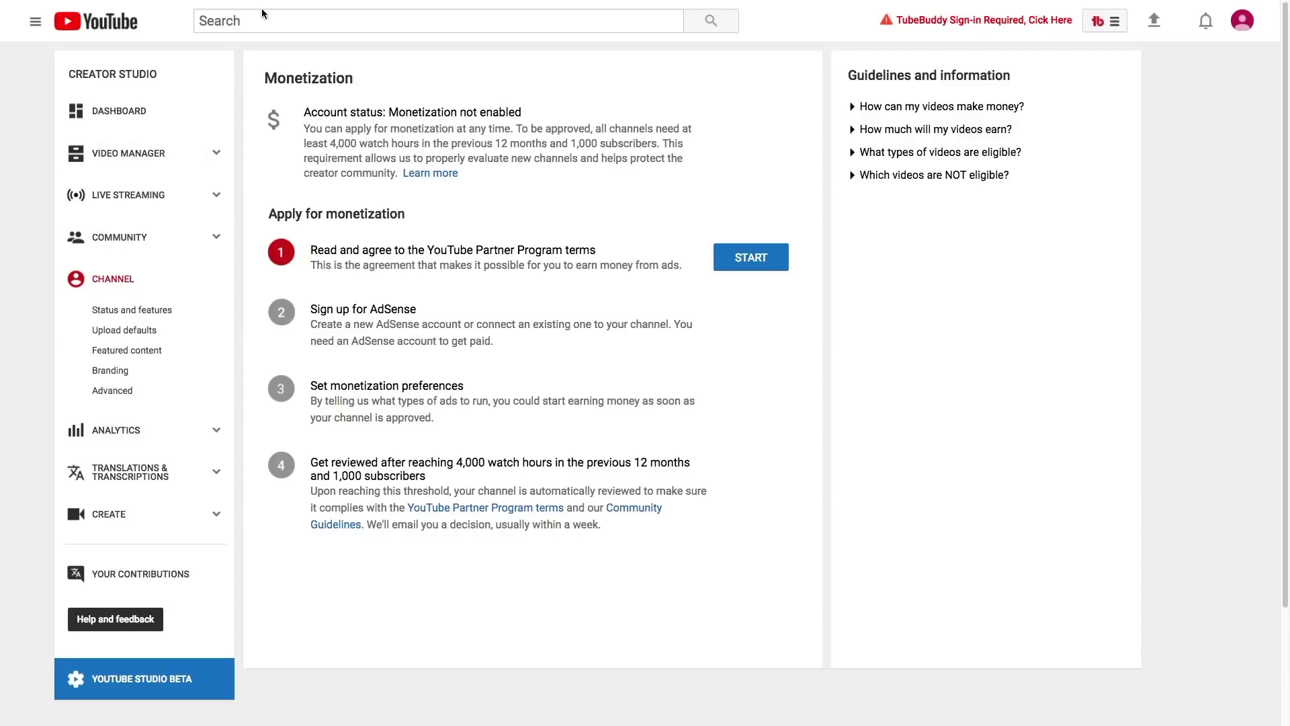
pyautogui.click(1241, 24)
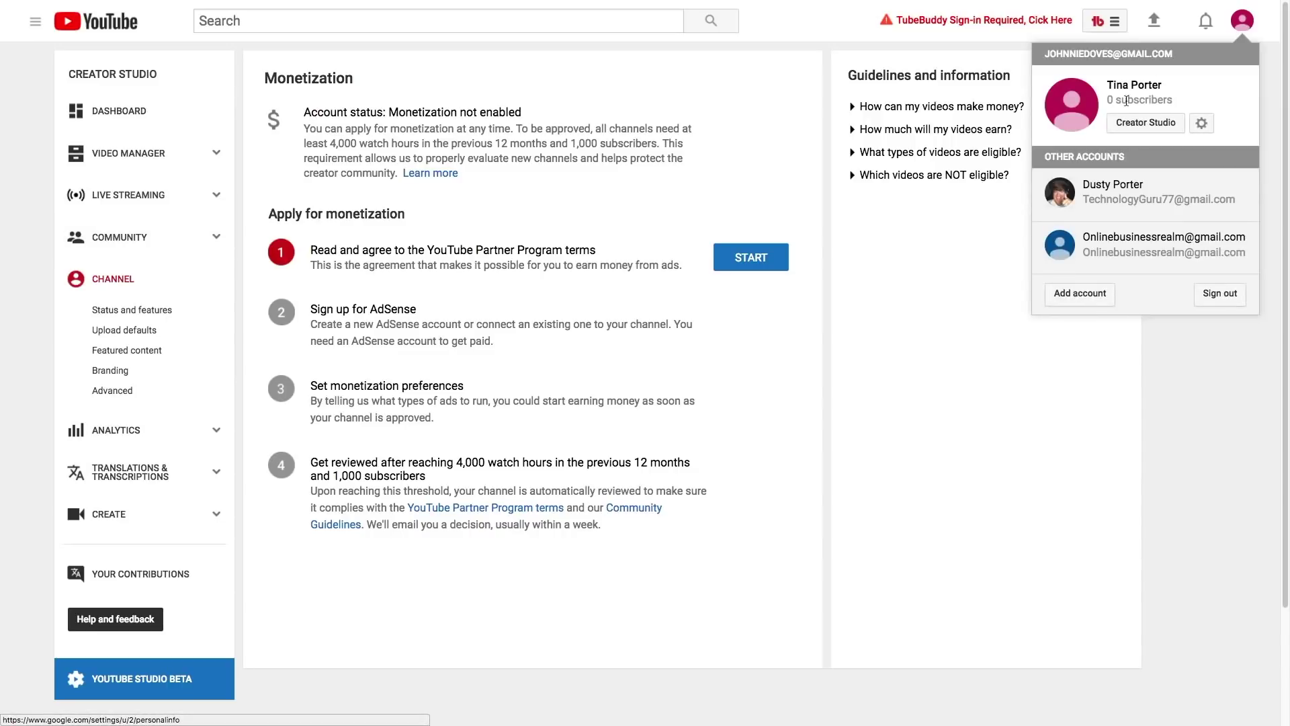
pyautogui.click(765, 372)
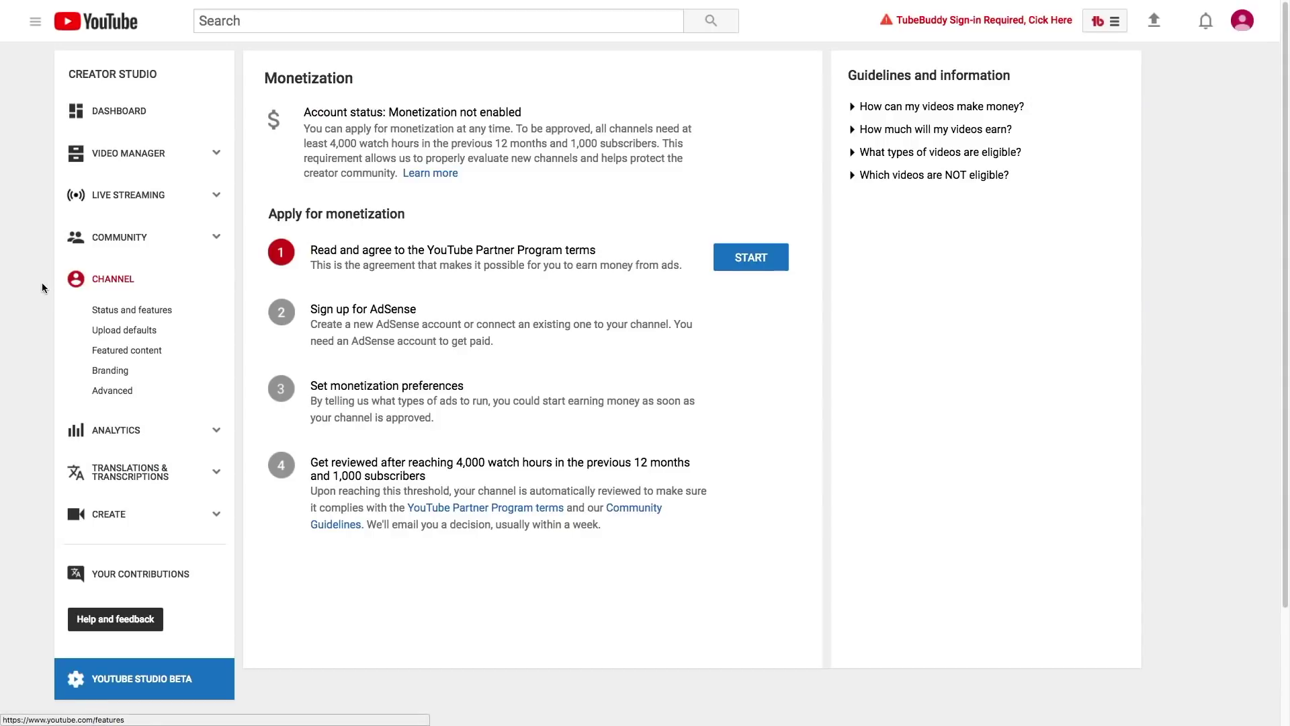
# - Enable monetization from the Monetization card on the channel's Status and features page
pyautogui.click(116, 280)
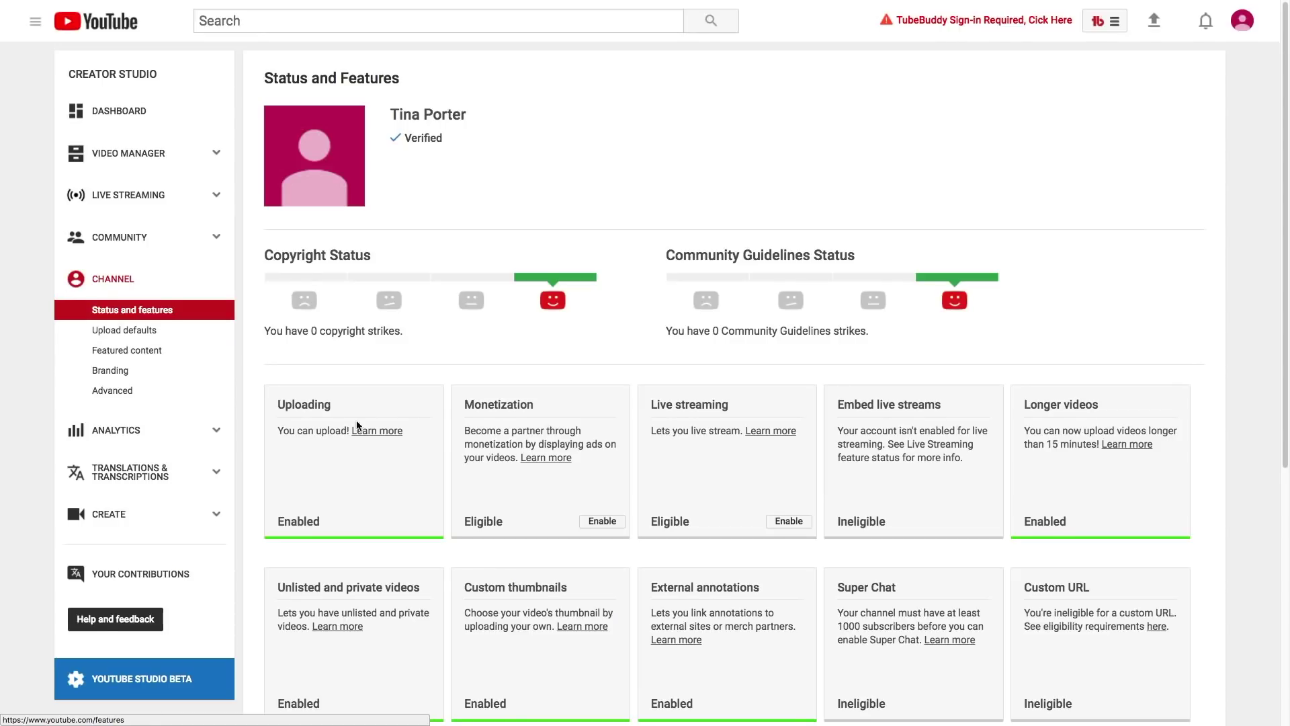
pyautogui.scroll(-3, 377, 430)
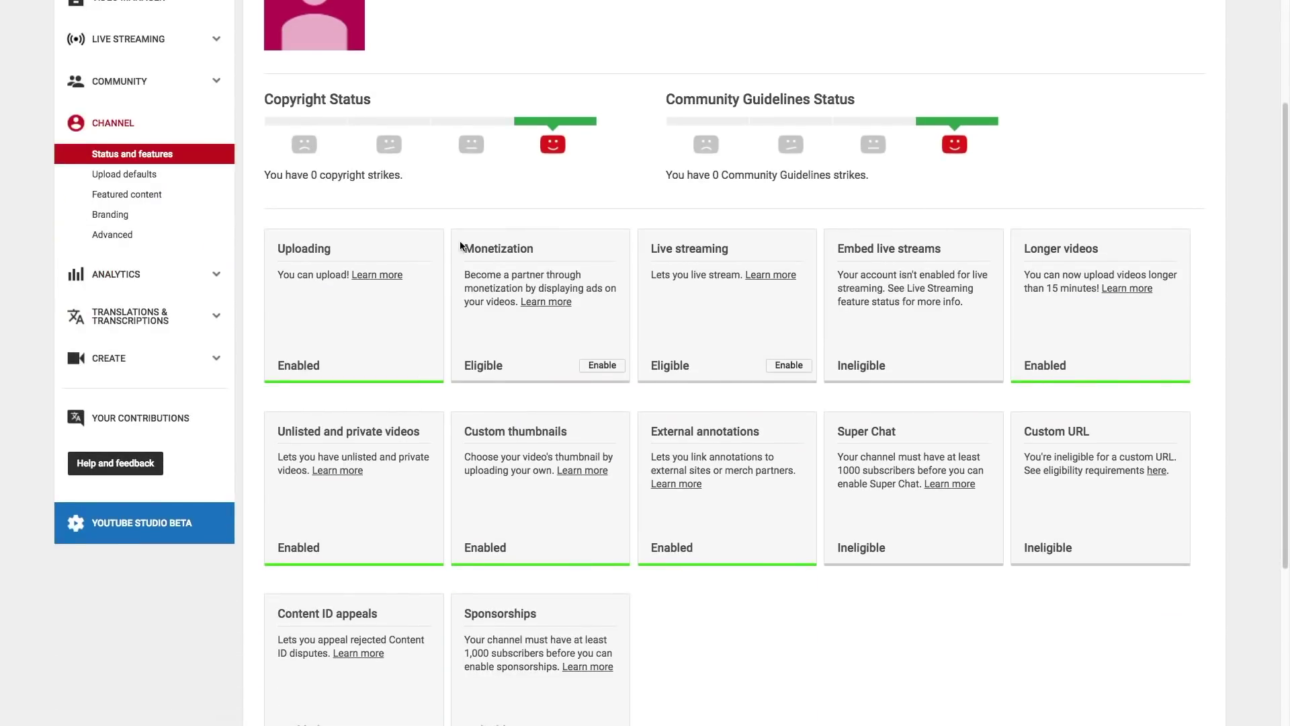
pyautogui.click(602, 367)
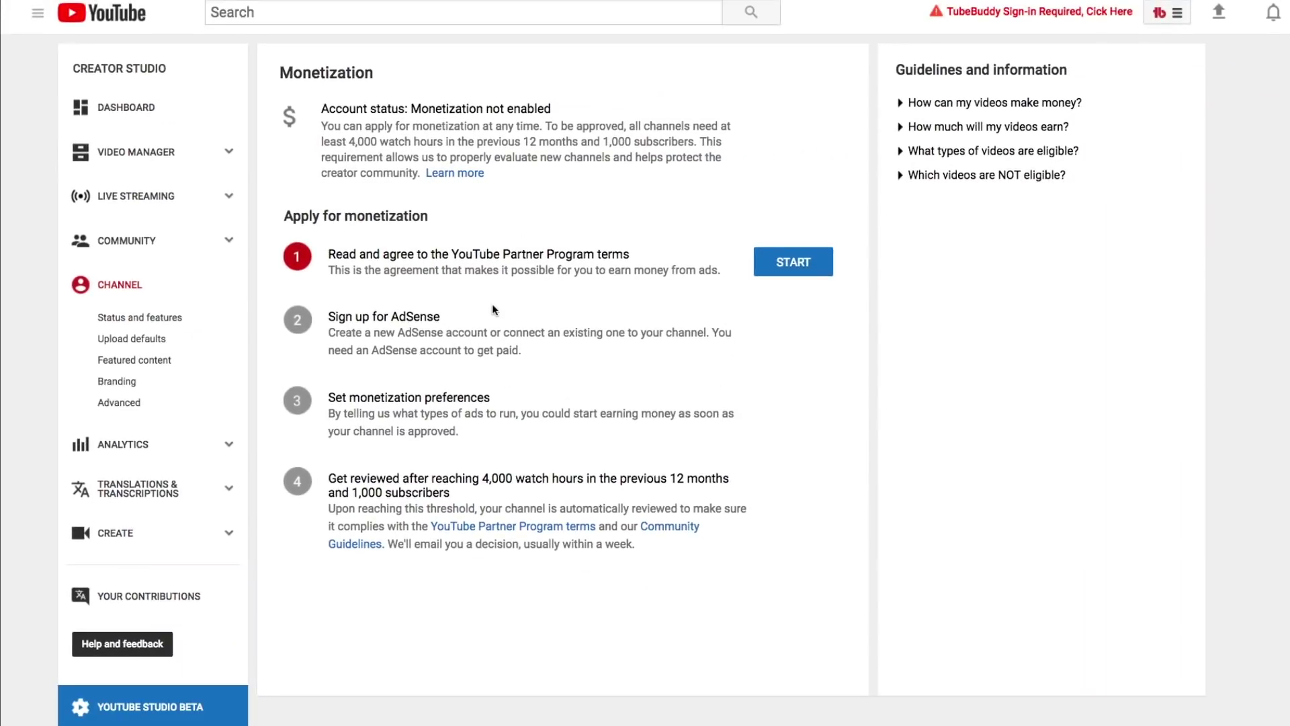
# - Tick all three Partner Program agreements and accept the terms
pyautogui.click(793, 262)
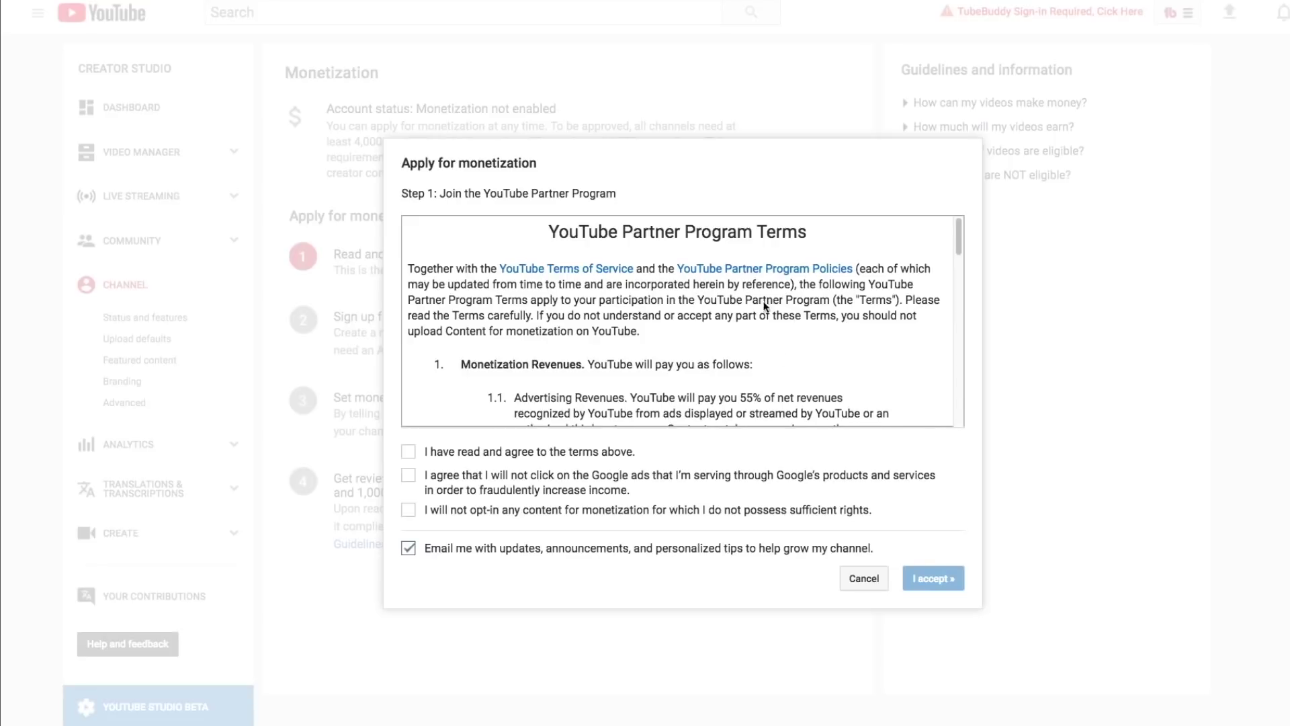
pyautogui.click(405, 453)
pyautogui.click(408, 475)
pyautogui.click(408, 509)
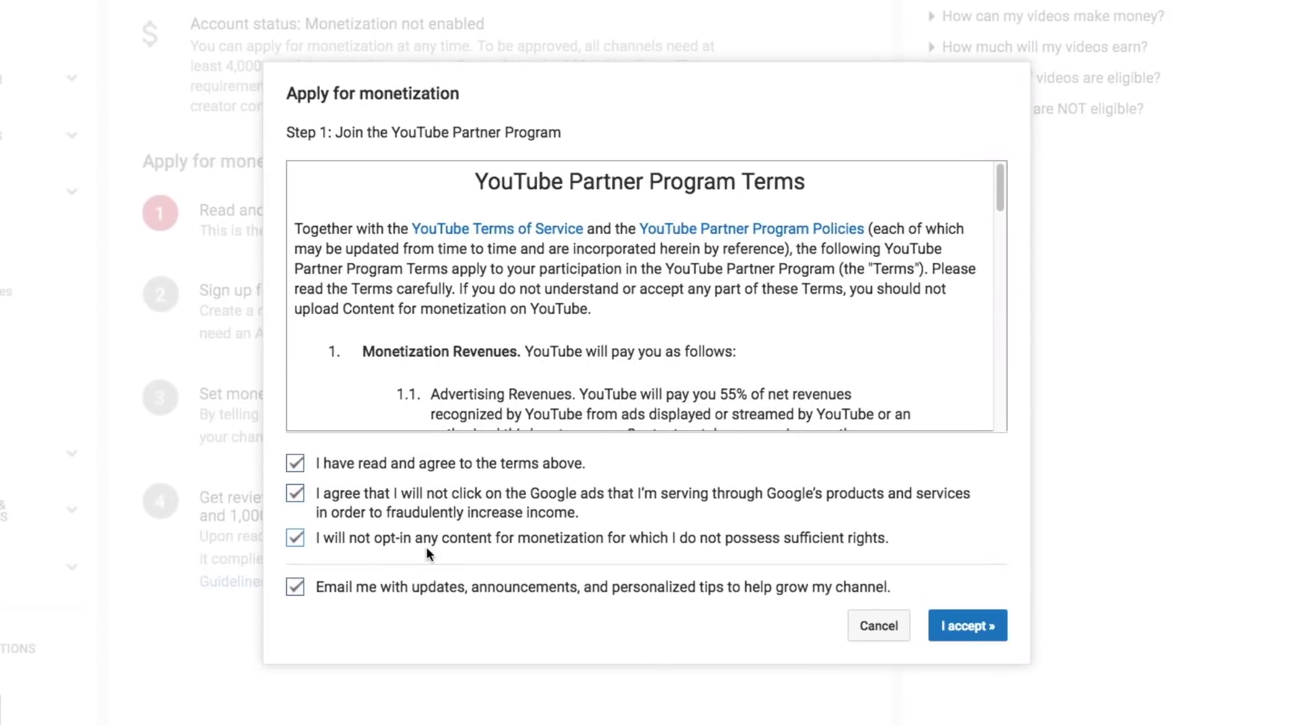
pyautogui.click(971, 627)
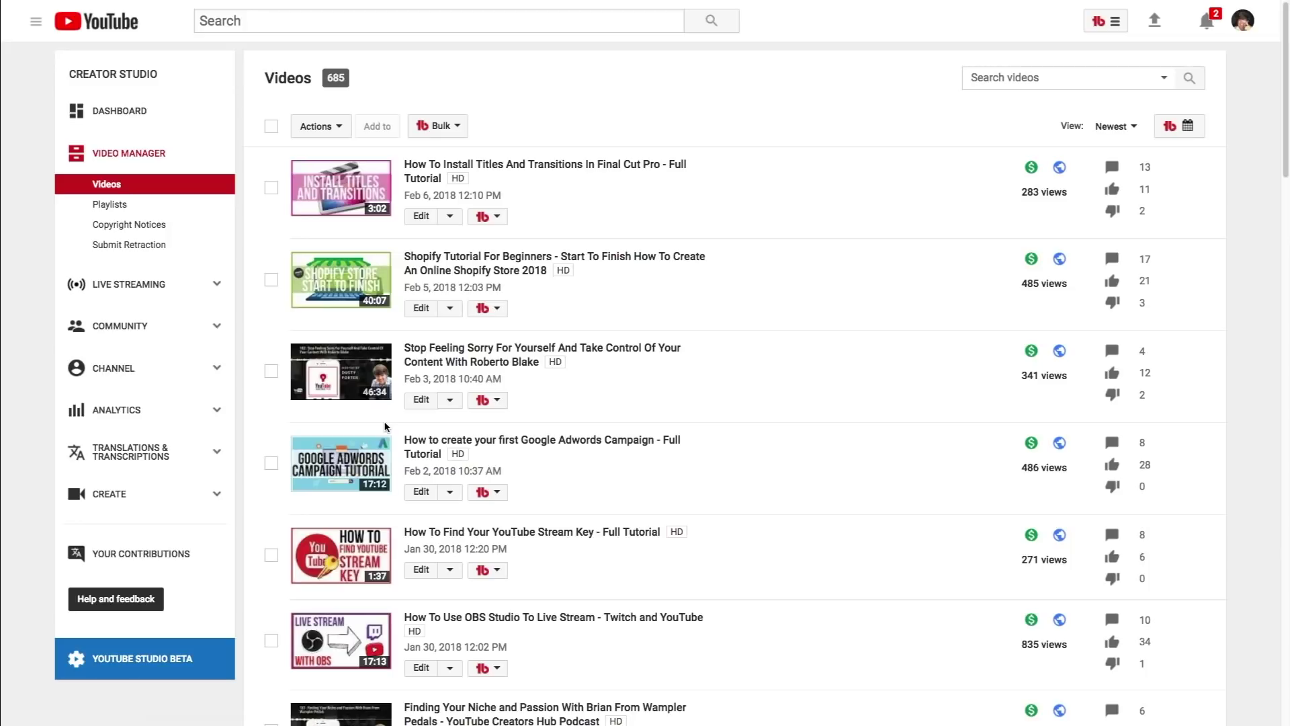
# - Open the Shopify tutorial video's settings and confirm Monetize with ads is on
pyautogui.click(420, 217)
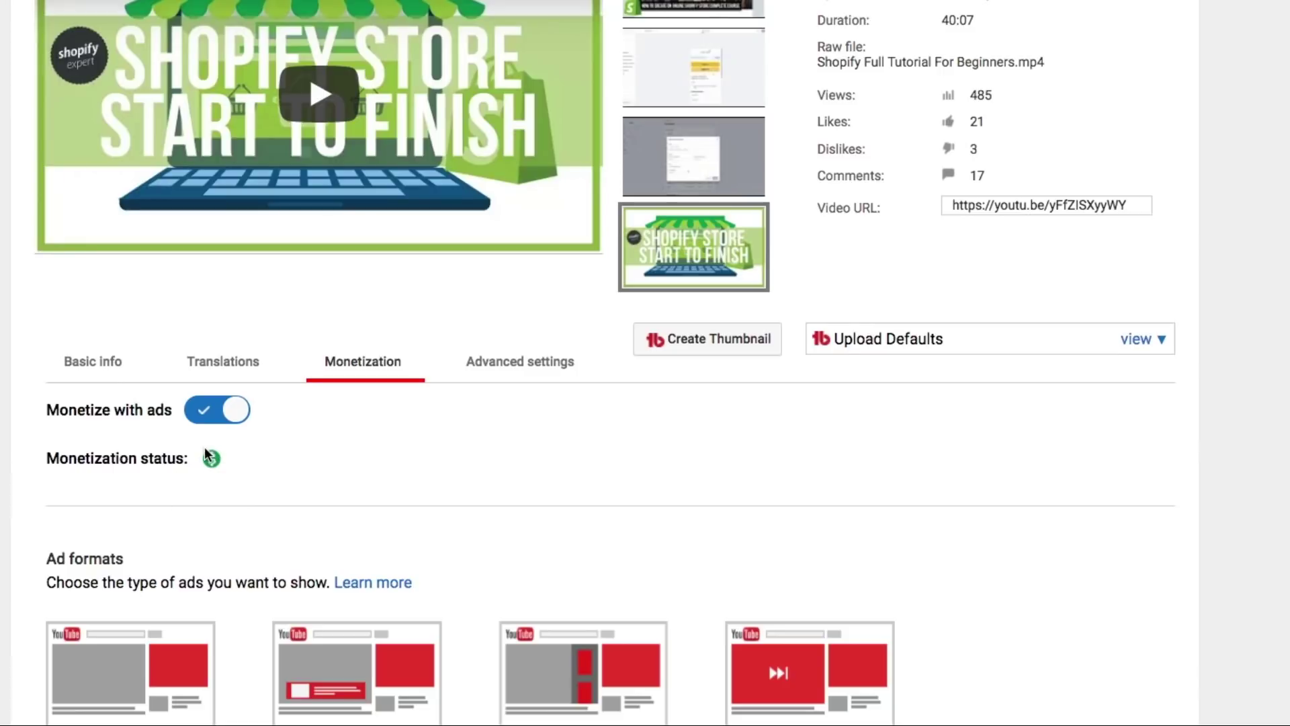
pyautogui.moveTo(212, 463)
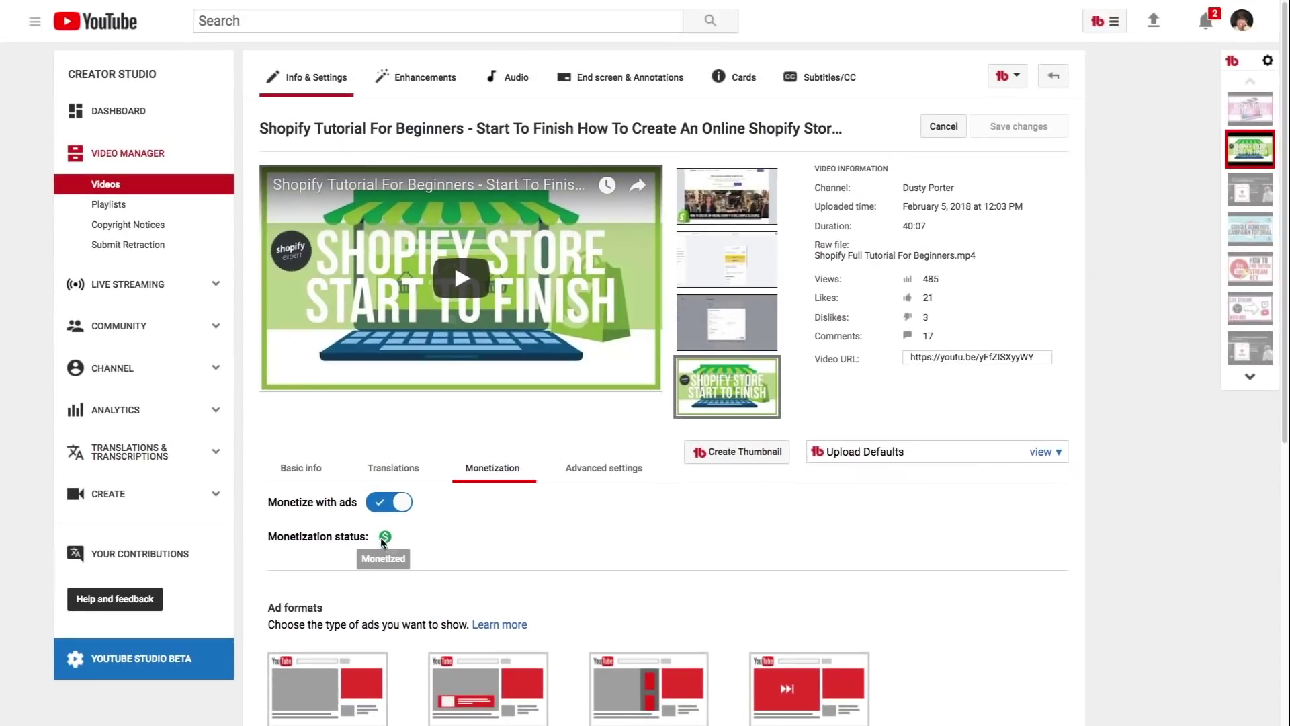
# - Return to the channel's list of uploaded videos
pyautogui.click(123, 184)
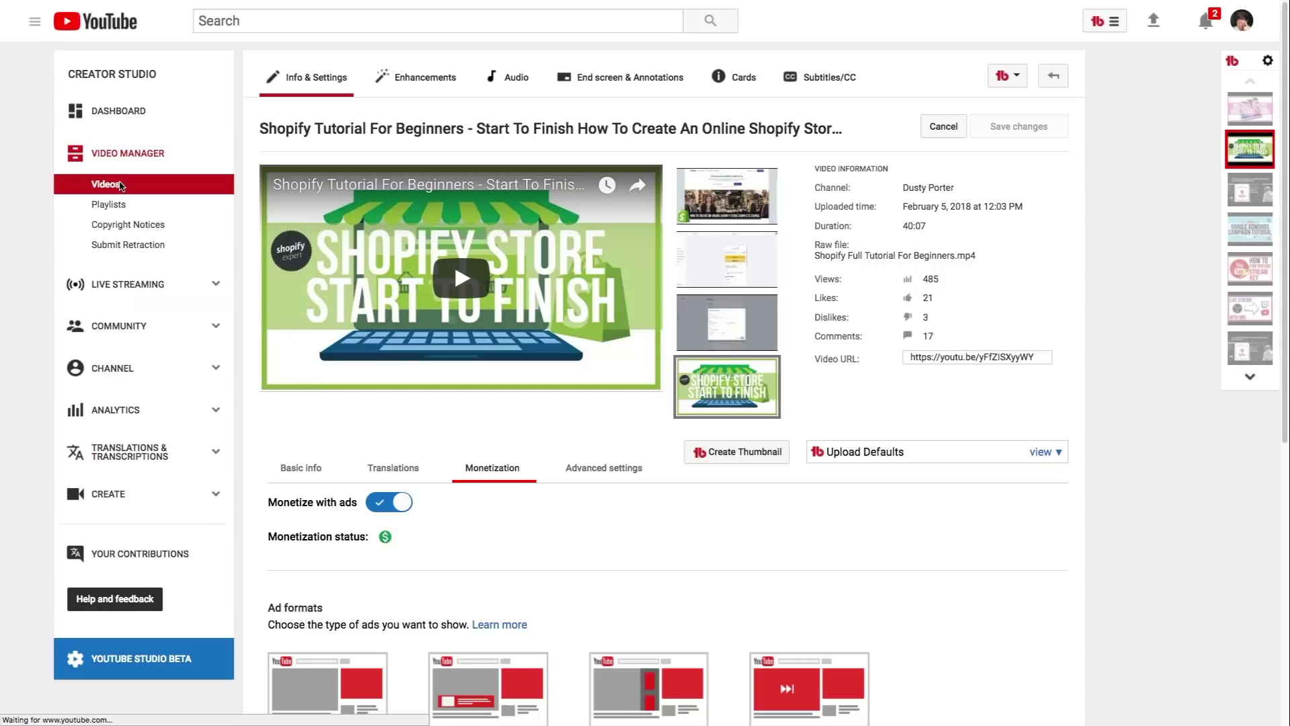